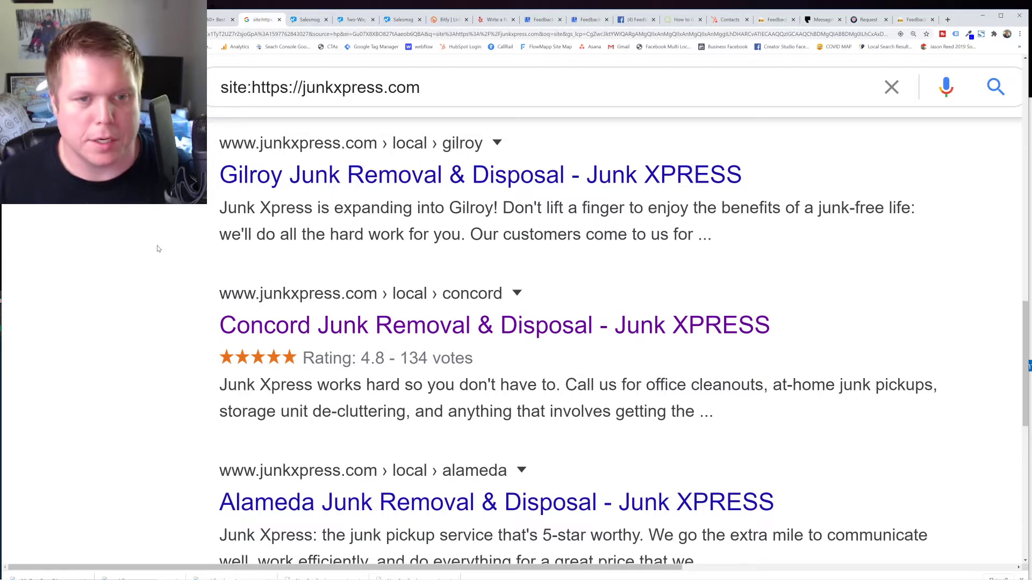
pyautogui.scroll(-2, 456, 274)
pyautogui.scroll(1, 290, 268)
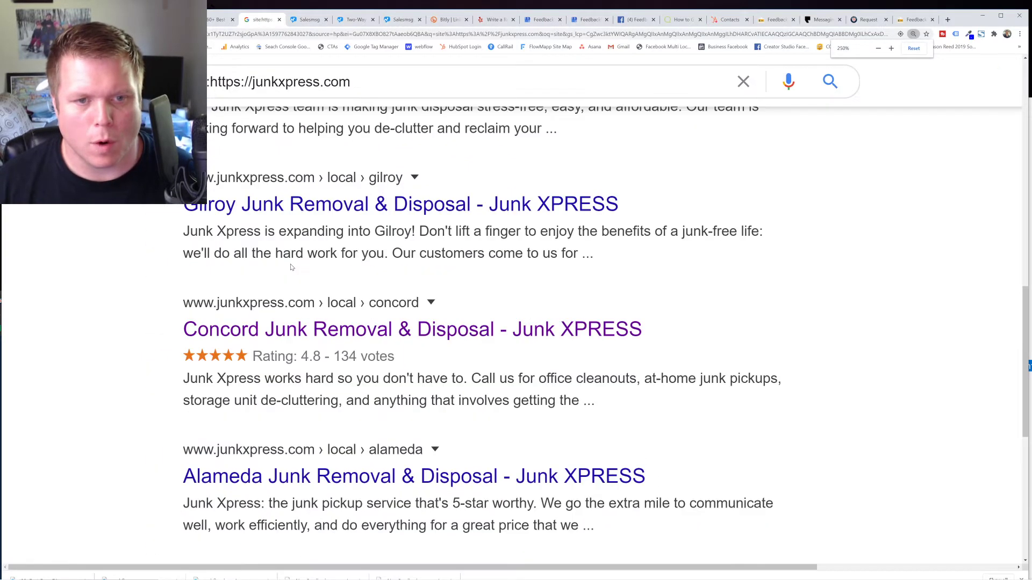
pyautogui.moveTo(121, 277); pyautogui.dragTo(672, 392)
pyautogui.click(672, 392)
pyautogui.scroll(-2, 672, 393)
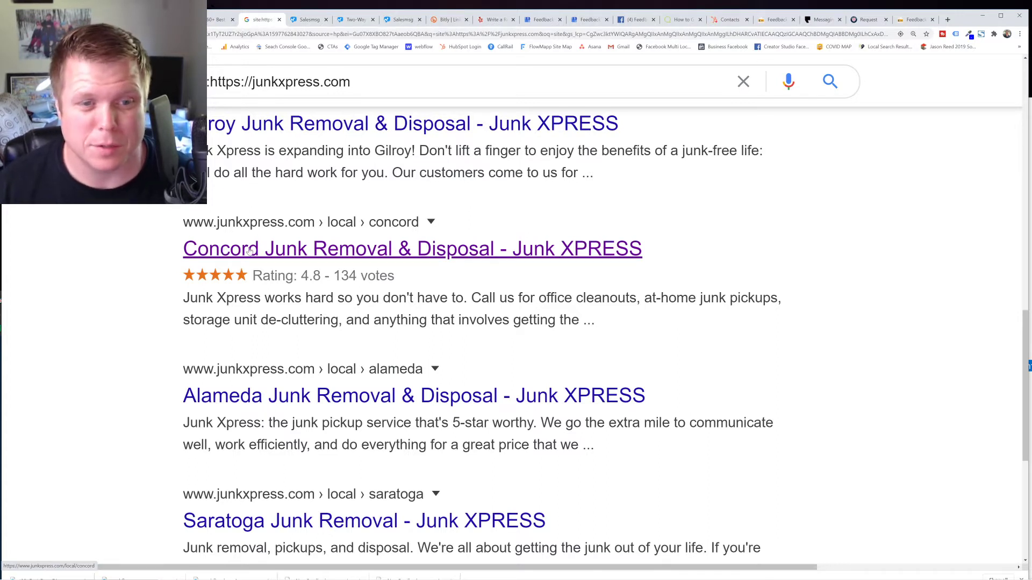
# Open the Concord Junk Removal page and load more of its Google reviews.
pyautogui.click(329, 260)
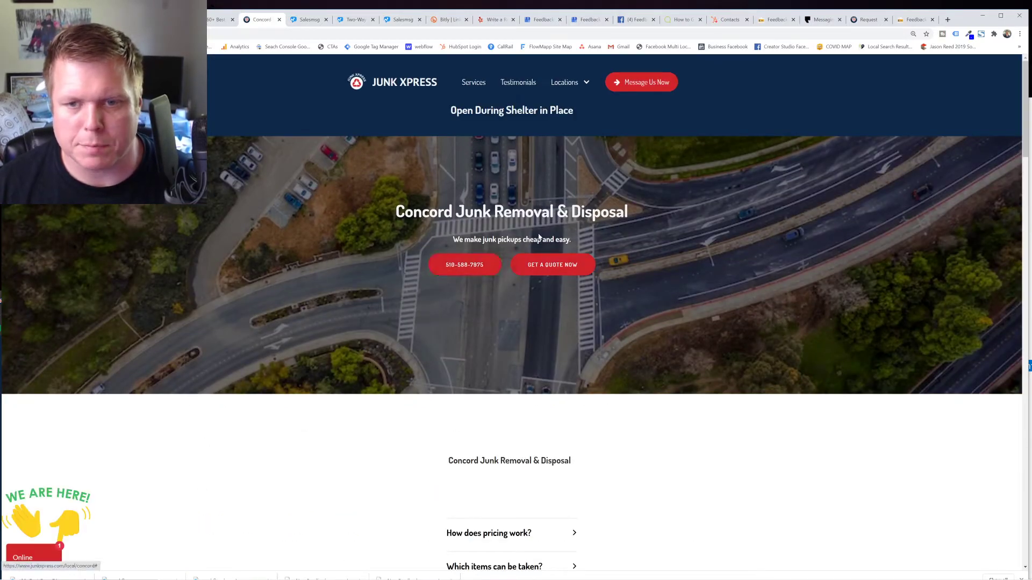
pyautogui.scroll(-14, 371, 227)
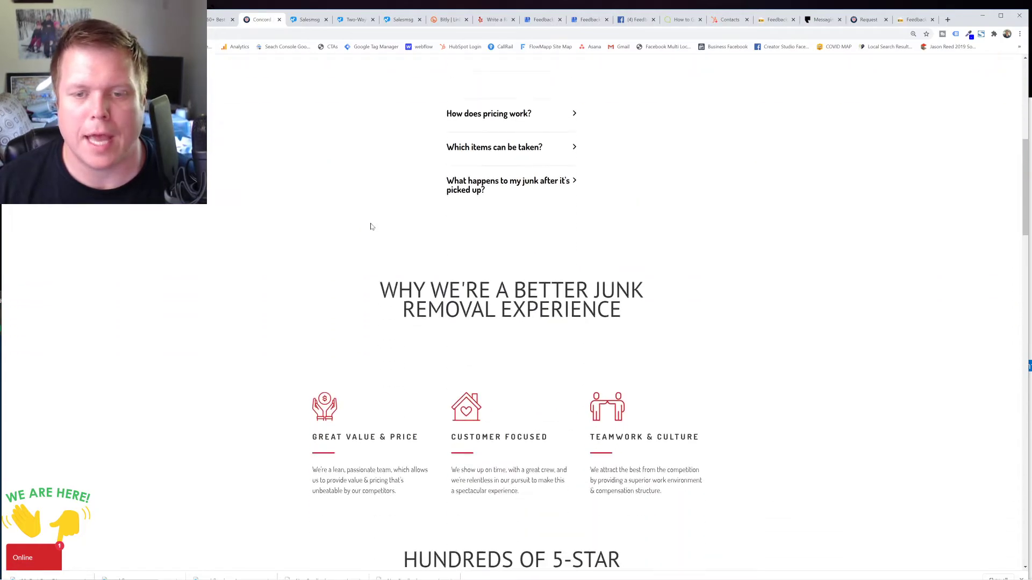
pyautogui.scroll(-4, 371, 227)
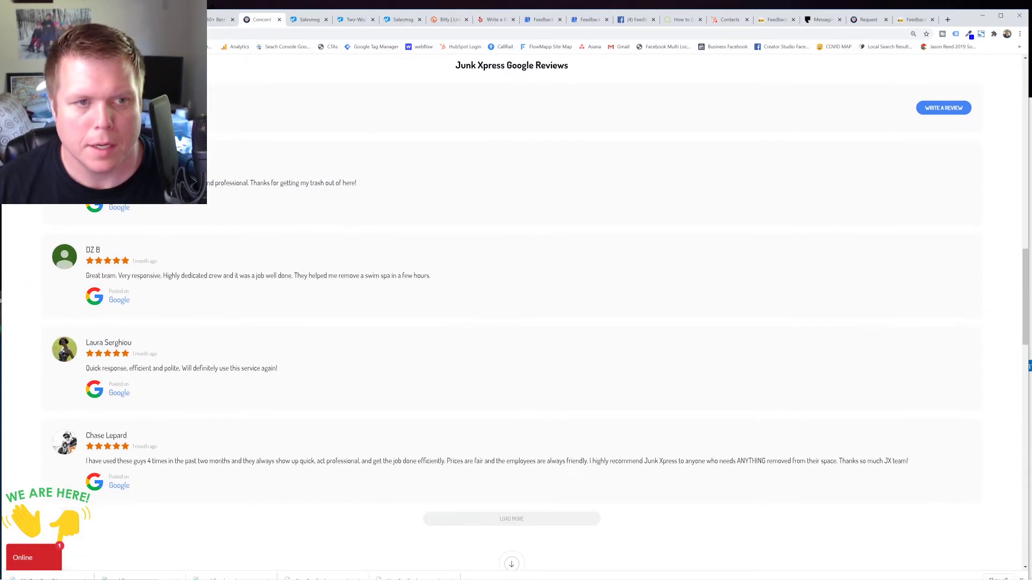
pyautogui.scroll(-2, 269, 172)
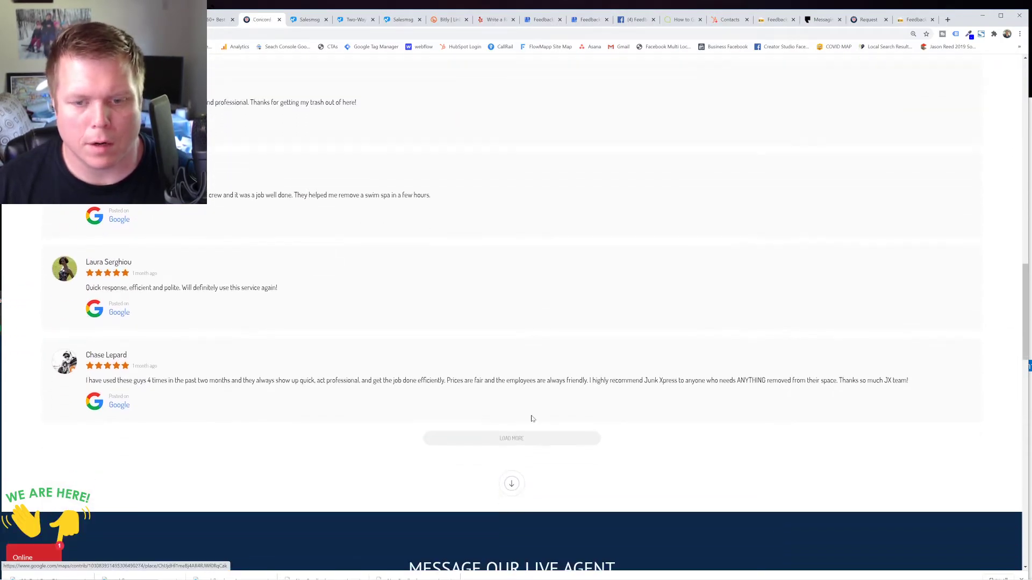
pyautogui.click(539, 443)
pyautogui.scroll(-4, 486, 296)
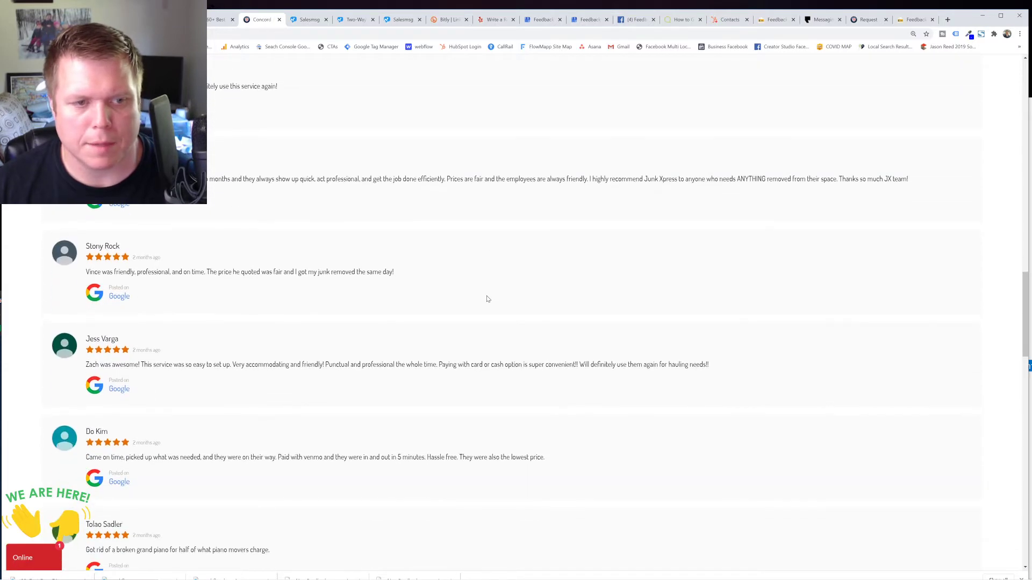
# View one review on Google Maps, close it, and scroll back to the top.
pyautogui.click(68, 211)
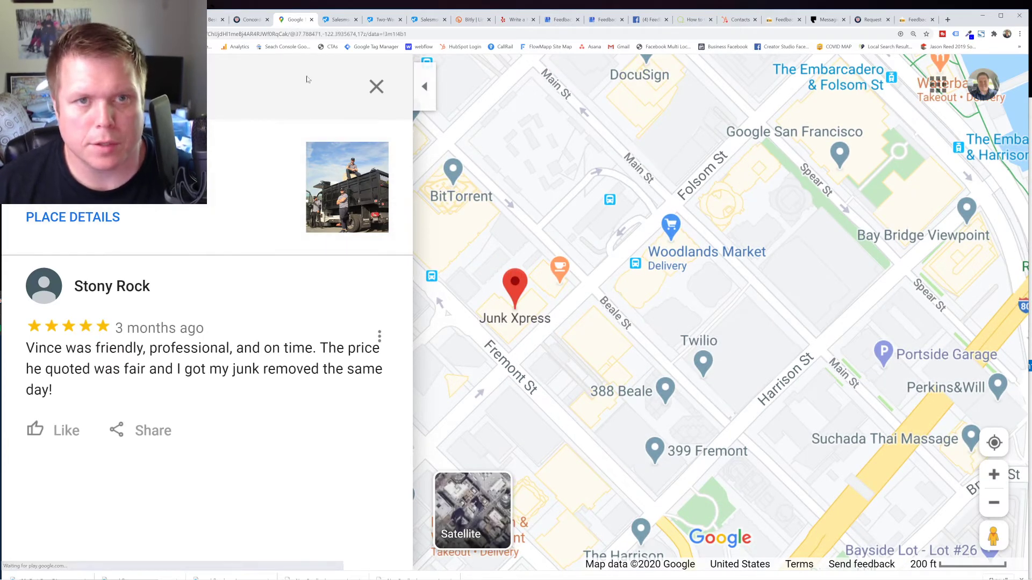
pyautogui.click(311, 19)
pyautogui.scroll(10, 385, 275)
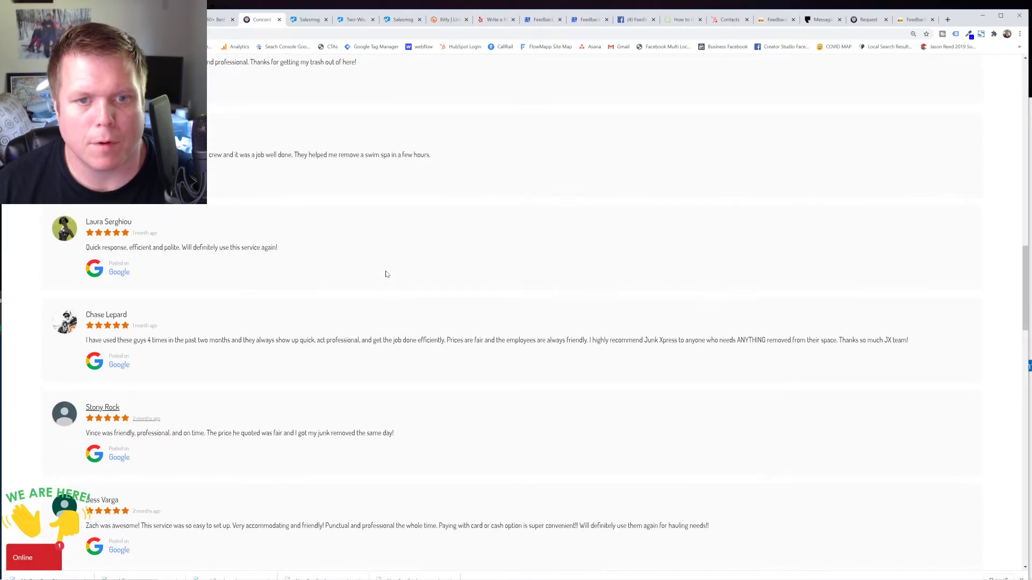
pyautogui.scroll(1, 385, 274)
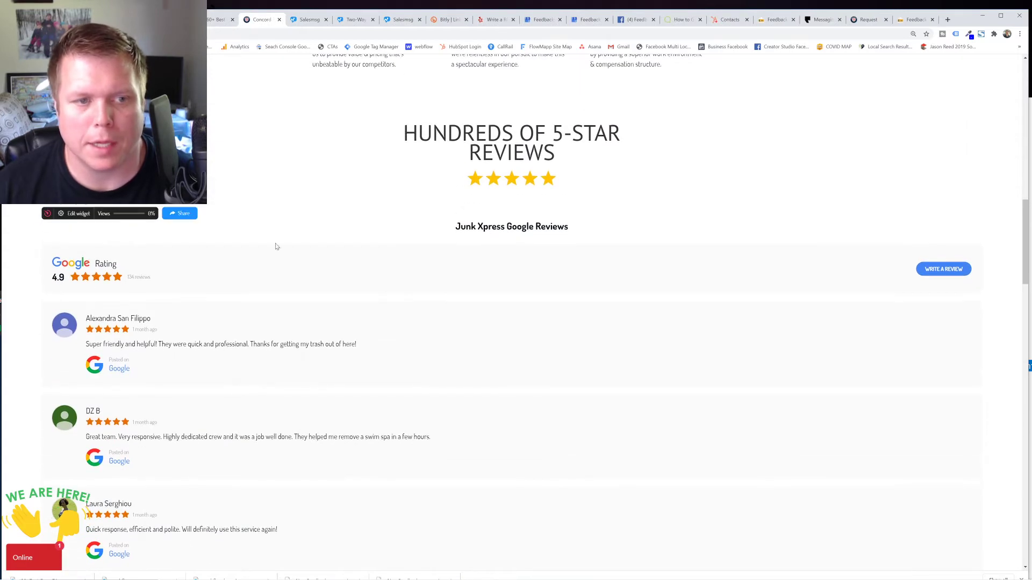
pyautogui.scroll(1, 325, 168)
pyautogui.scroll(10, 325, 168)
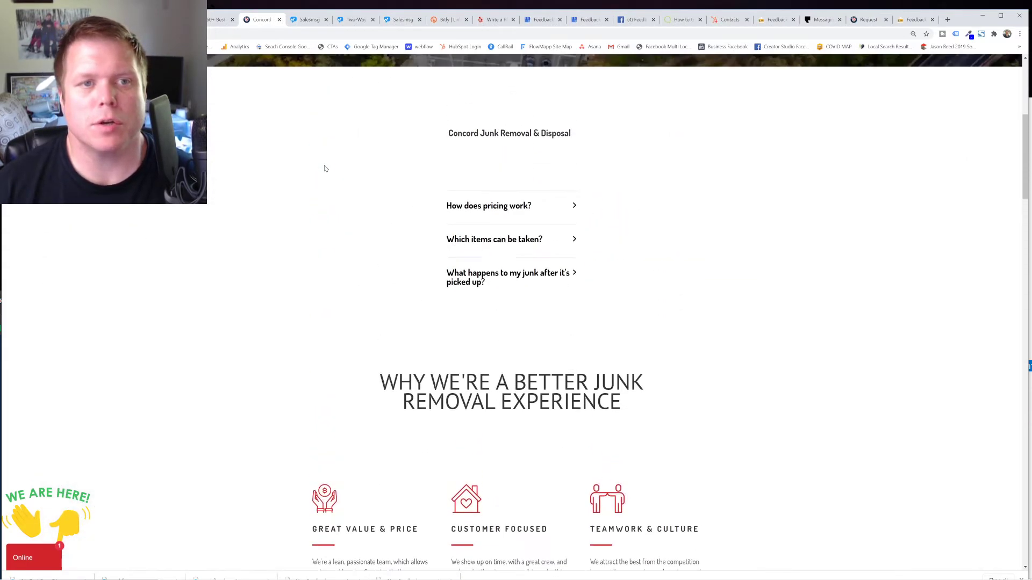
# On the WordPress plugins page, filter the catalogue to the Reviews category.
pyautogui.click(216, 20)
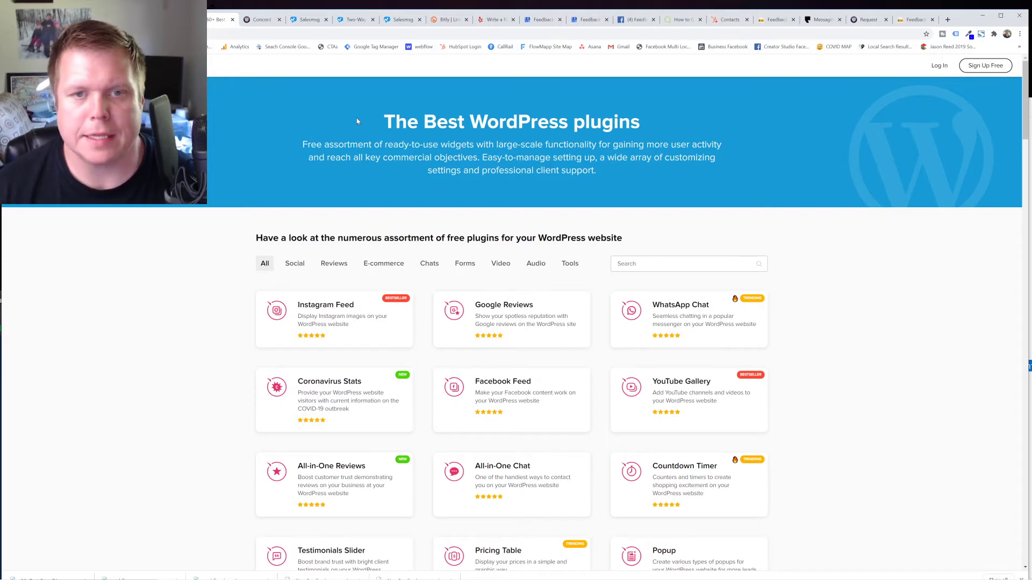
pyautogui.moveTo(379, 111); pyautogui.dragTo(720, 202)
pyautogui.click(375, 197)
pyautogui.scroll(-2, 375, 198)
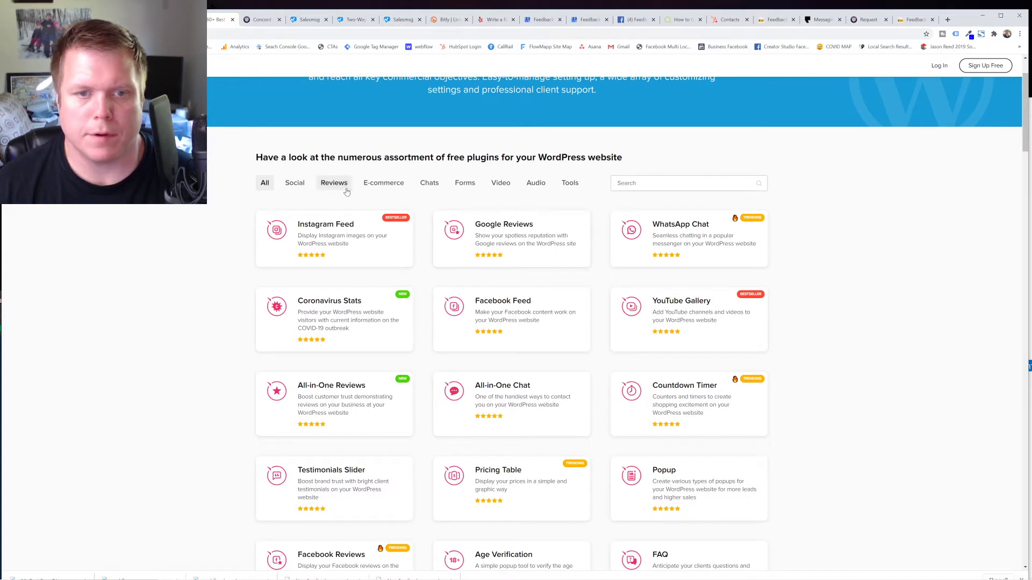
pyautogui.click(342, 185)
pyautogui.scroll(-2, 280, 183)
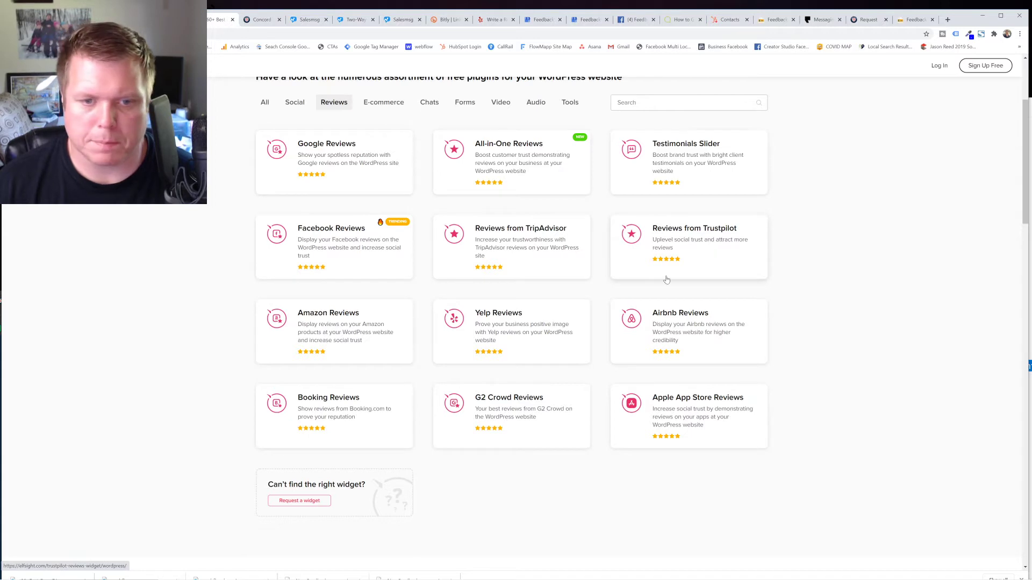
# Zoom in to browse the Reviews plugins, then enter 'elf' in the address bar.
pyautogui.hotkey('ctrl', '+')
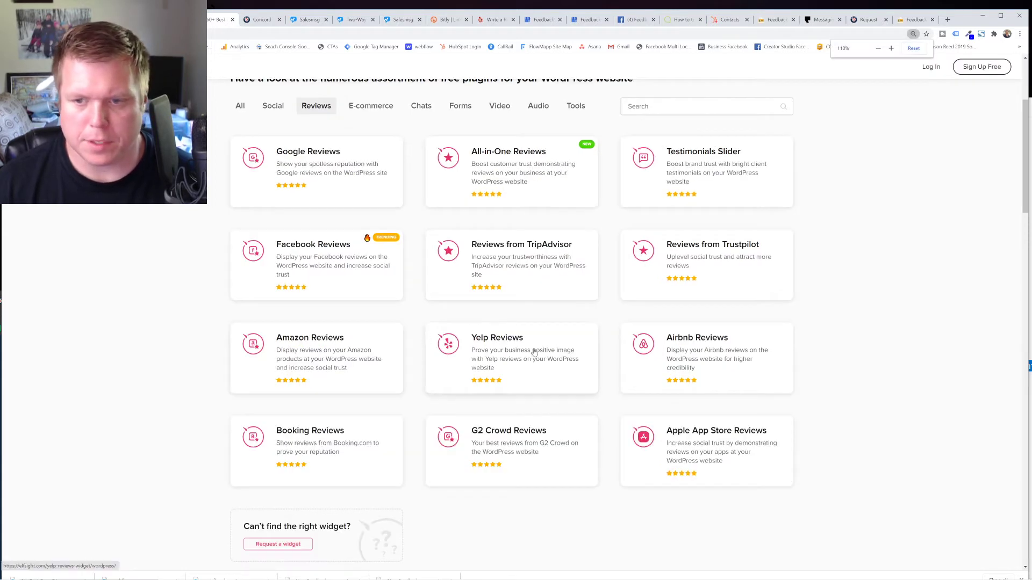
pyautogui.scroll(1, 757, 358)
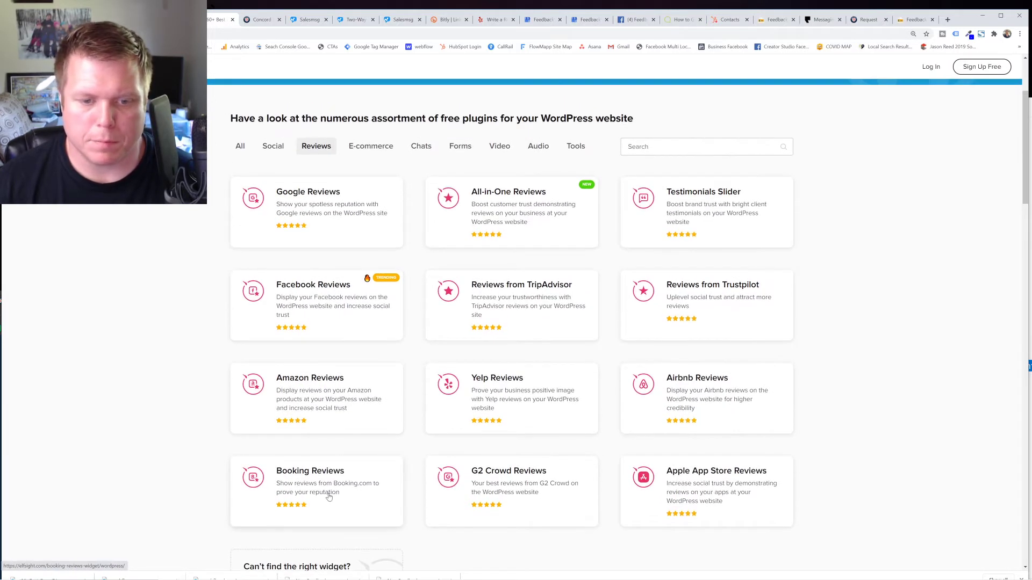
pyautogui.scroll(-2, 725, 494)
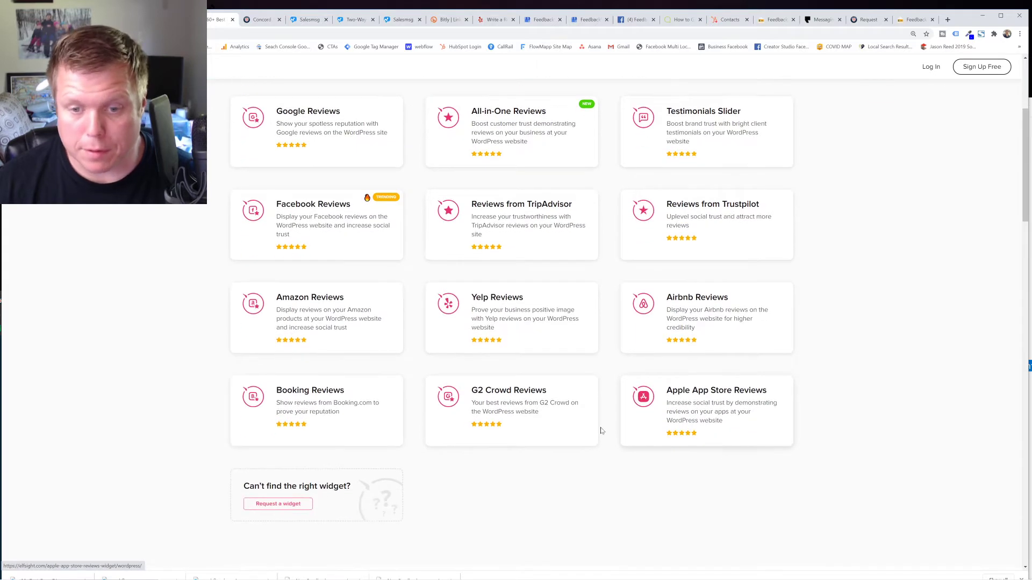
pyautogui.scroll(3, 167, 293)
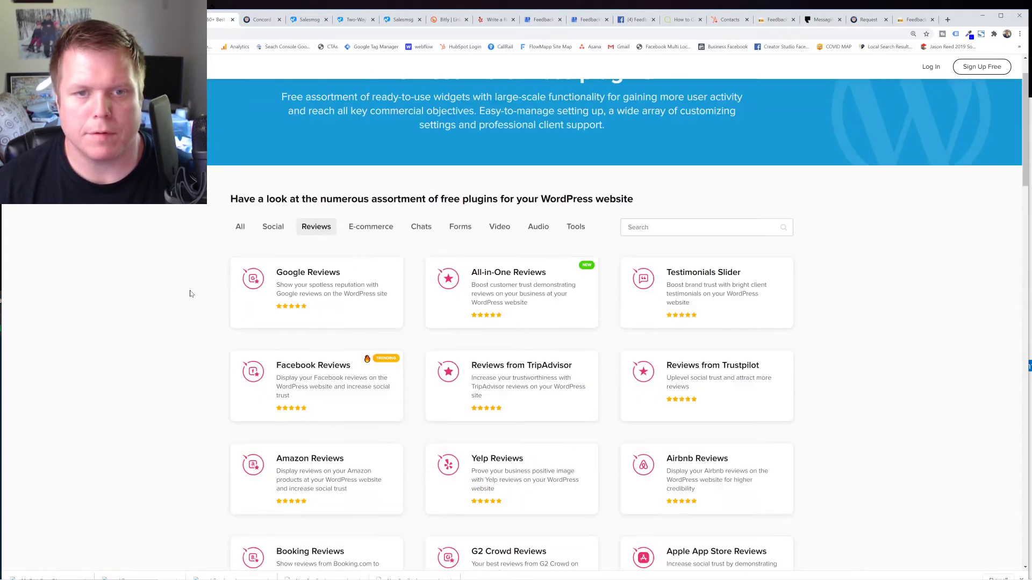
pyautogui.scroll(-2, 144, 278)
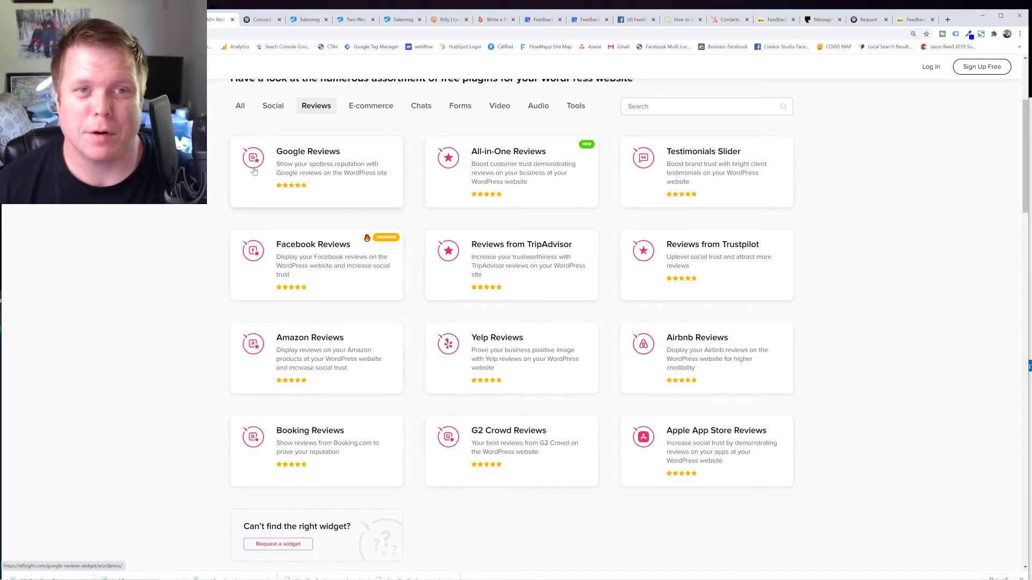
pyautogui.scroll(3, 254, 171)
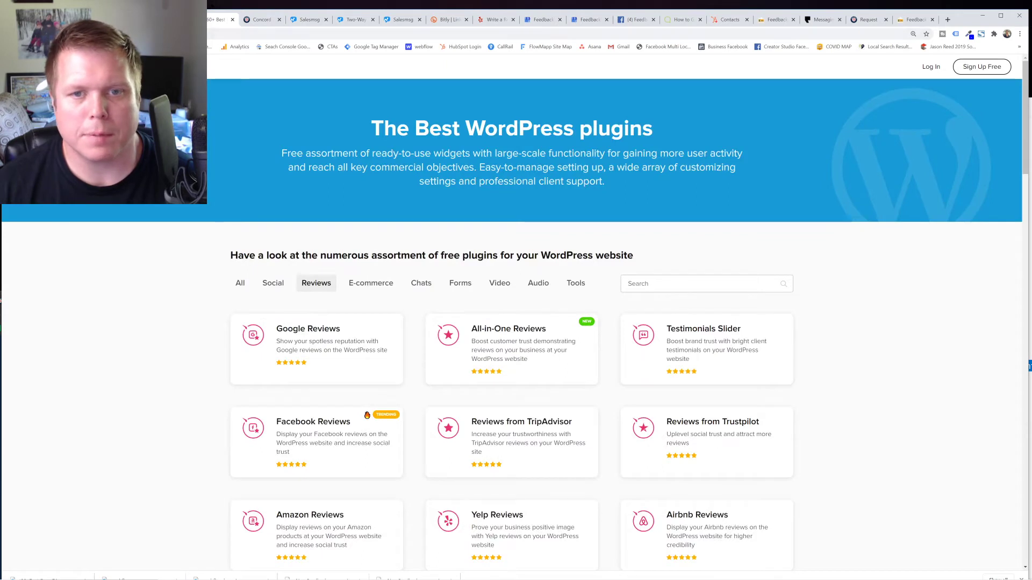
pyautogui.moveTo(317, 122); pyautogui.dragTo(712, 210)
pyautogui.click(711, 211)
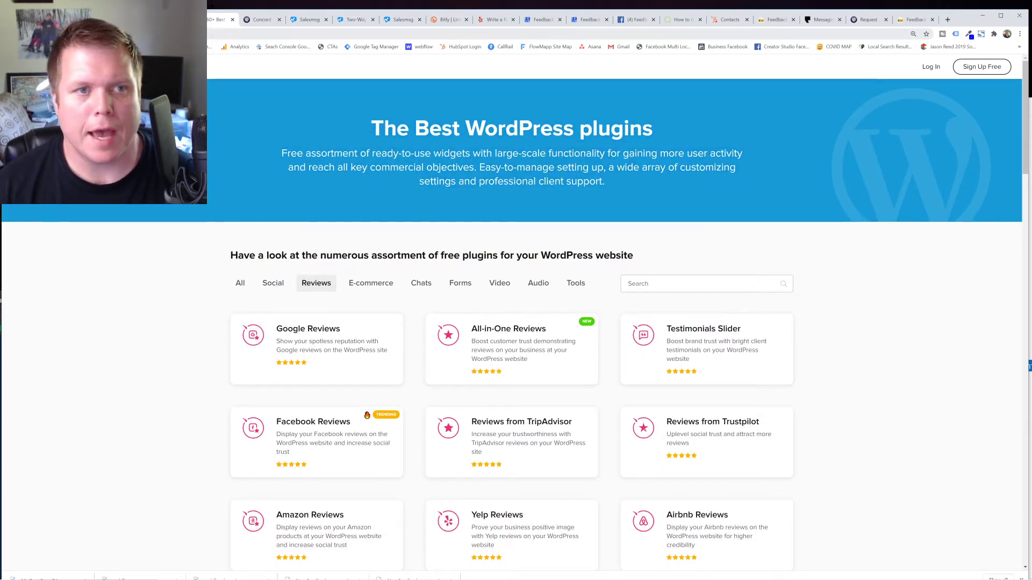
pyautogui.hotkey('ctrl', 'l')
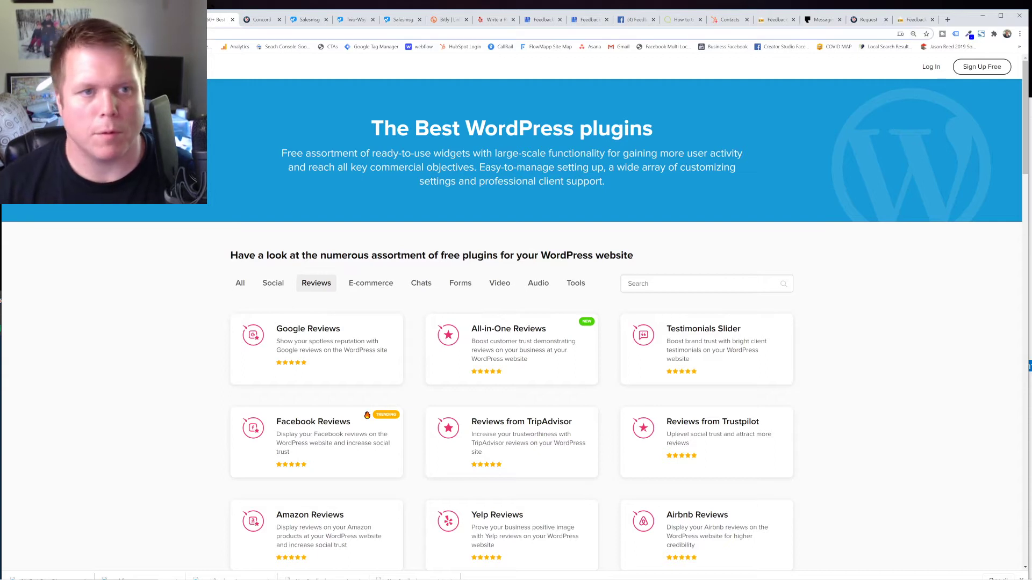
pyautogui.write('elf')
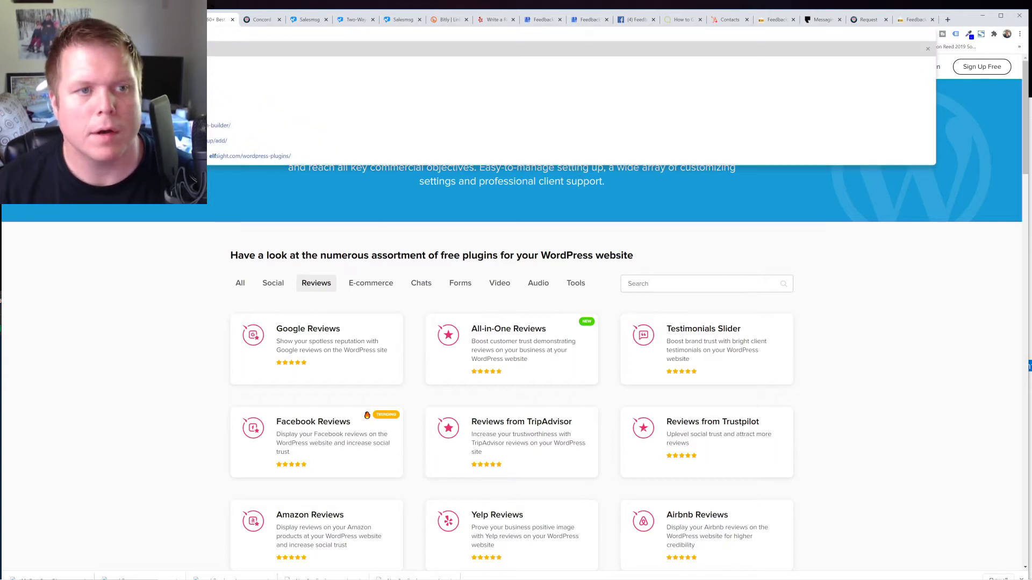
# From the Elfsight apps dashboard, open the Google Reviews widgets and create a new widget.
pyautogui.click(299, 94)
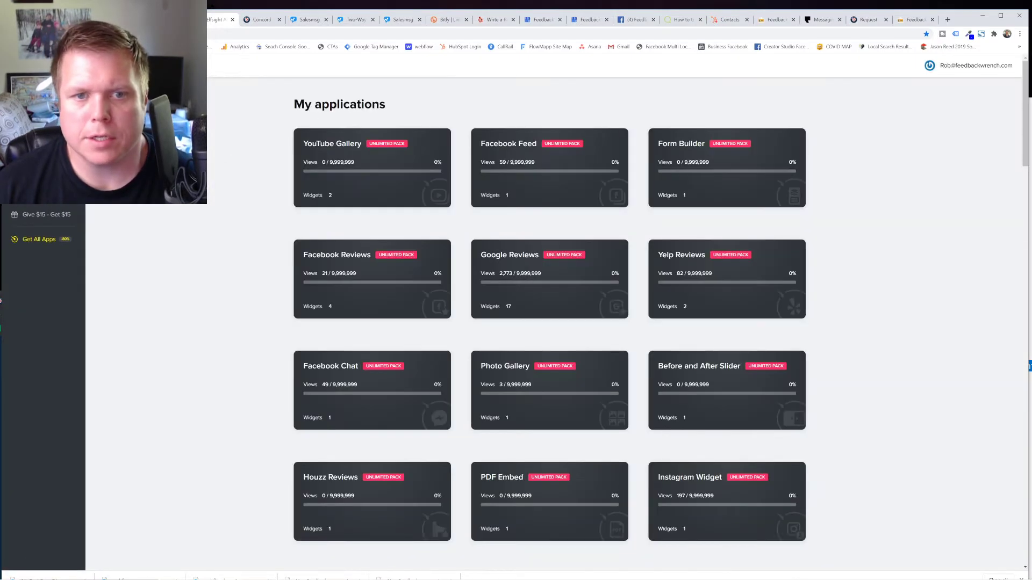
pyautogui.scroll(-1, 234, 143)
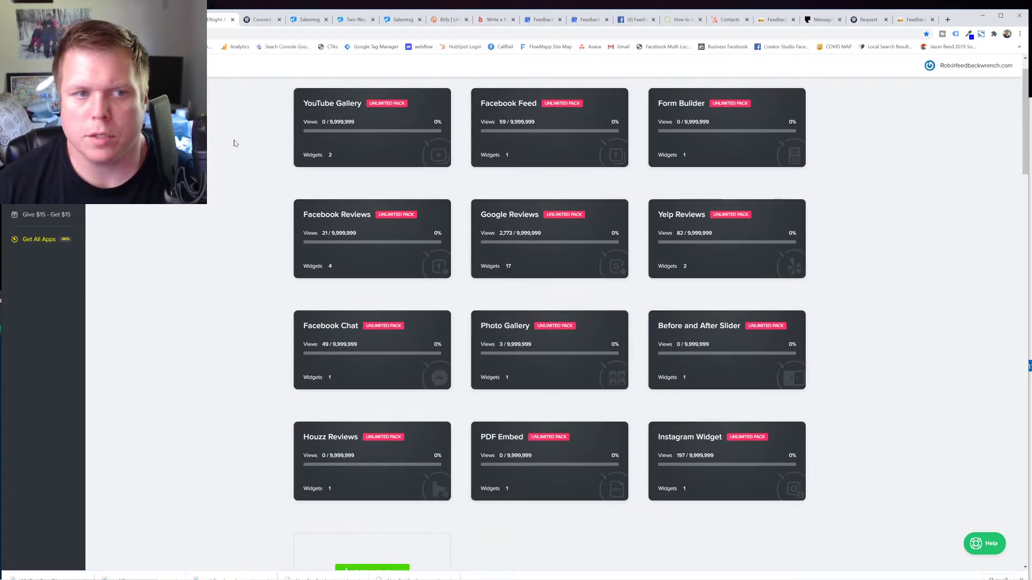
pyautogui.scroll(1, 234, 143)
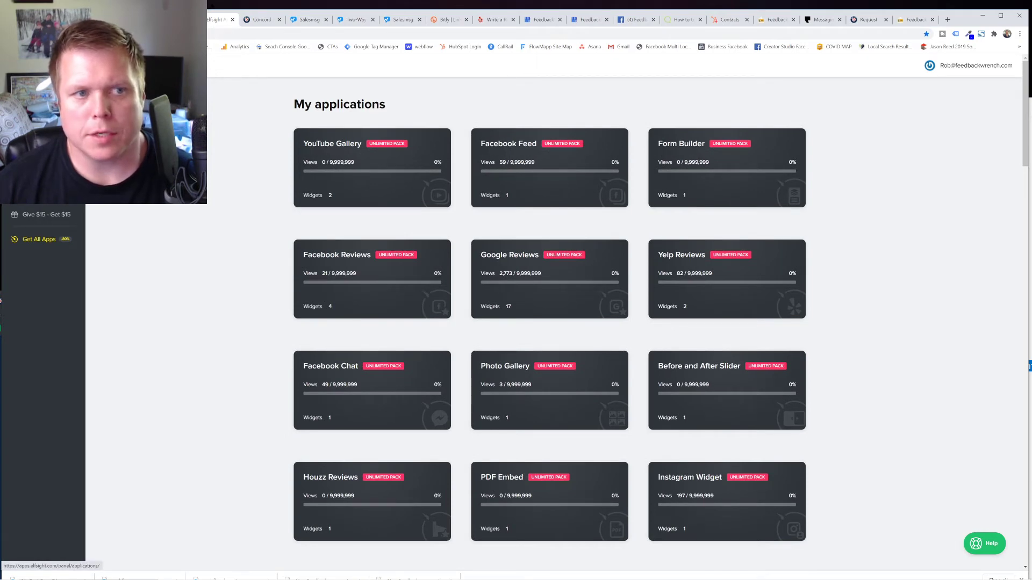
pyautogui.scroll(-3, 720, 419)
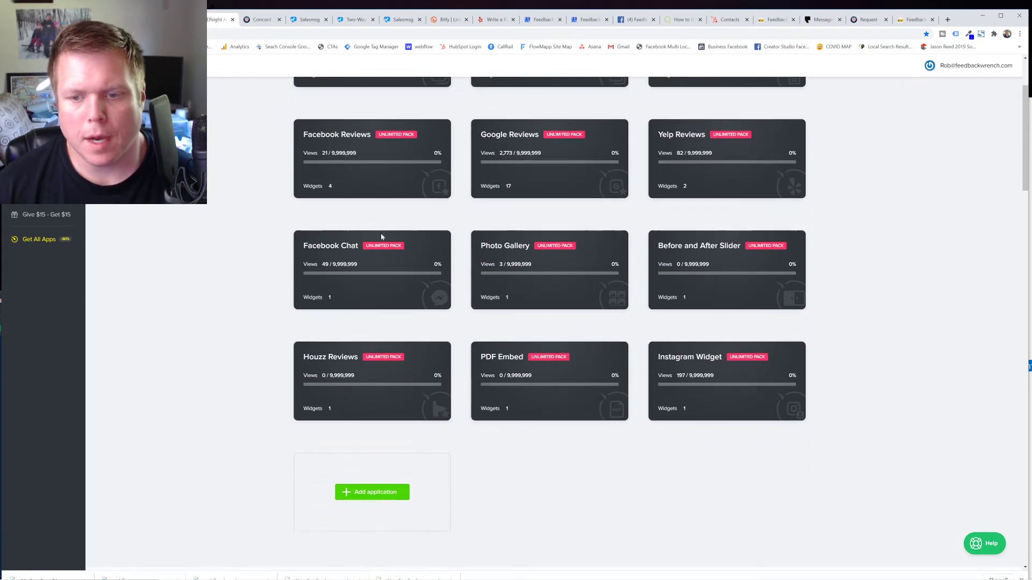
pyautogui.scroll(1, 720, 419)
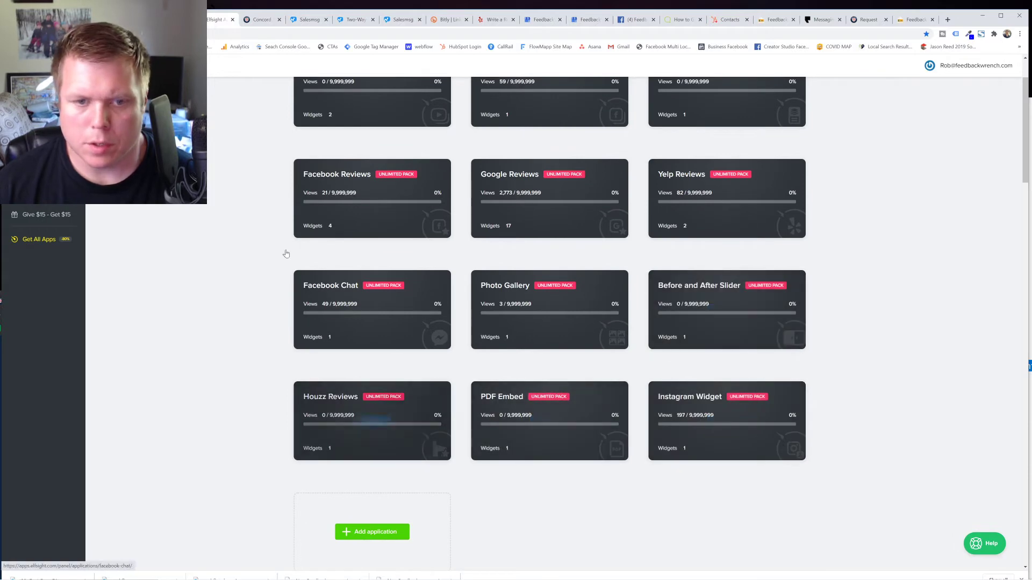
pyautogui.scroll(1, 254, 286)
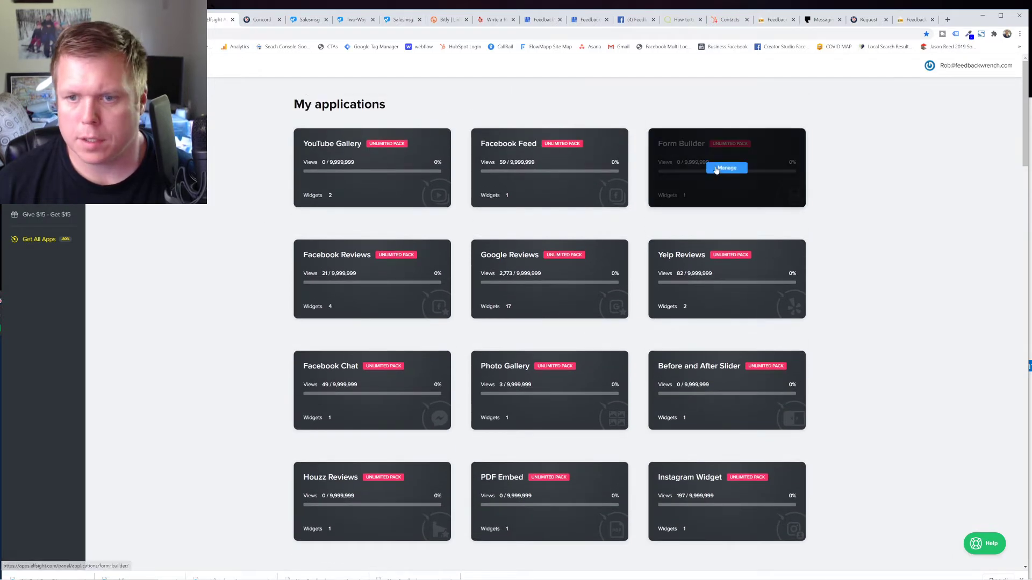
pyautogui.click(579, 275)
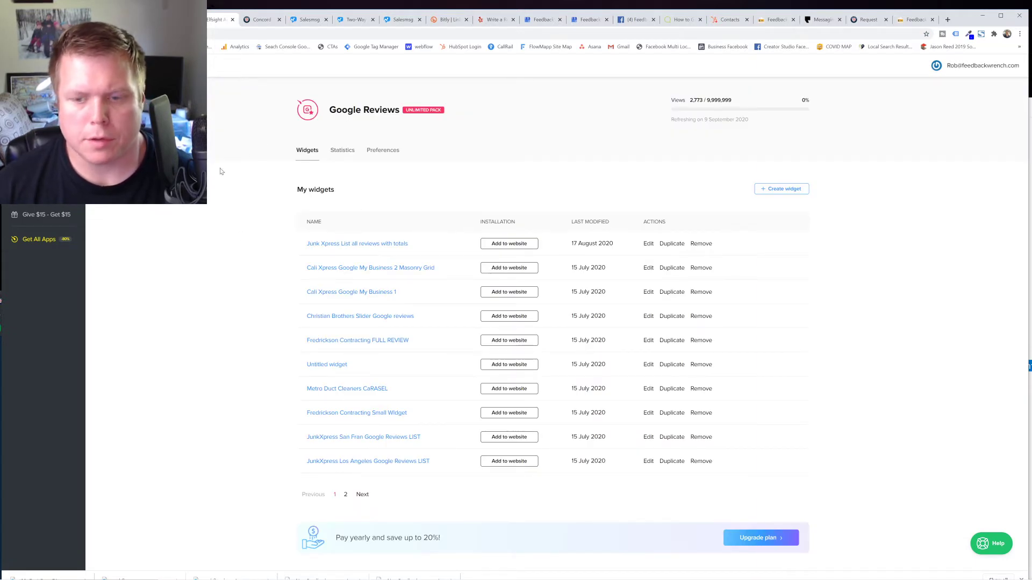
pyautogui.click(785, 189)
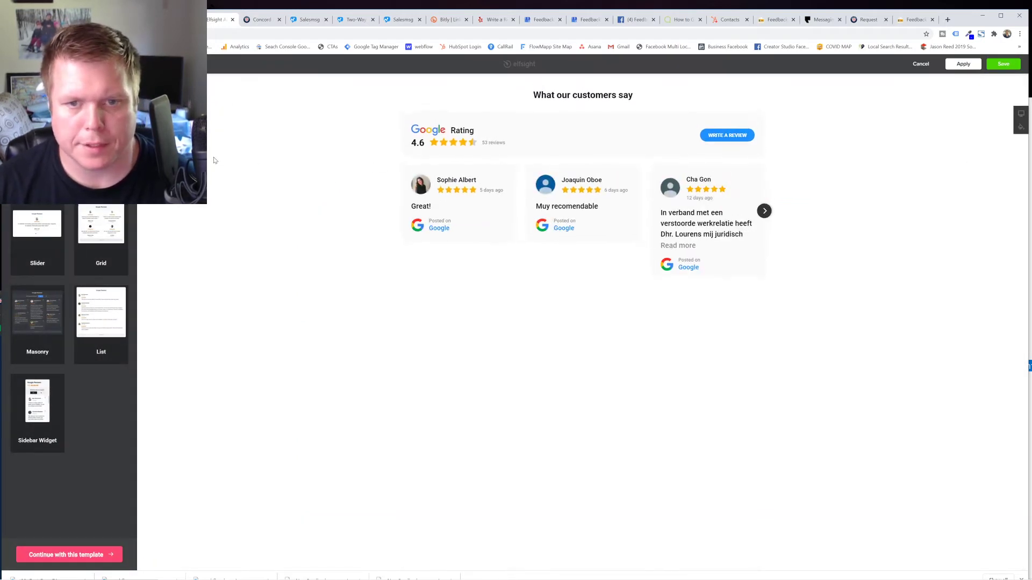
# Preview the Slider template, paging through its reviews.
pyautogui.click(765, 214)
pyautogui.click(764, 214)
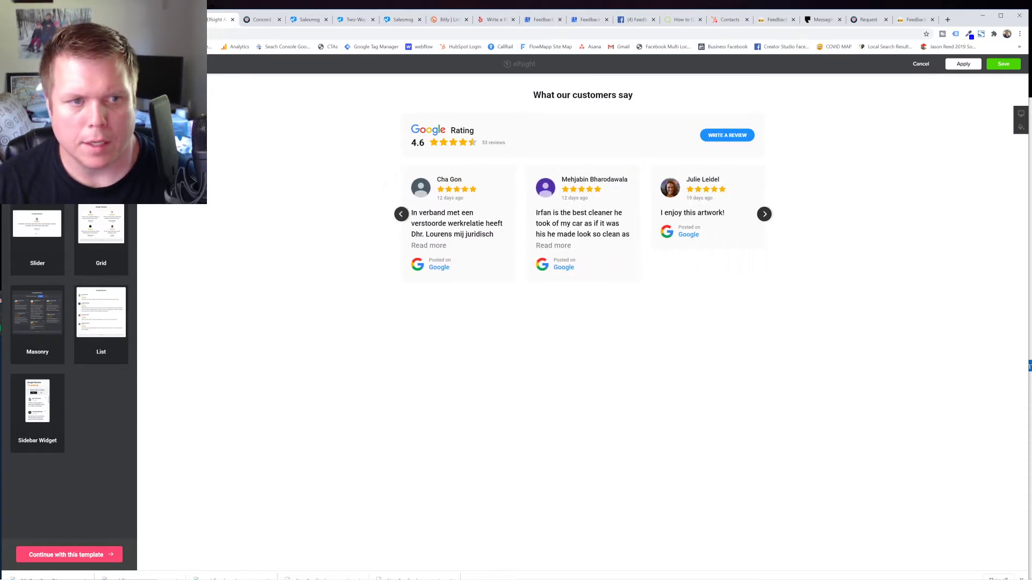
pyautogui.scroll(-6, 559, 349)
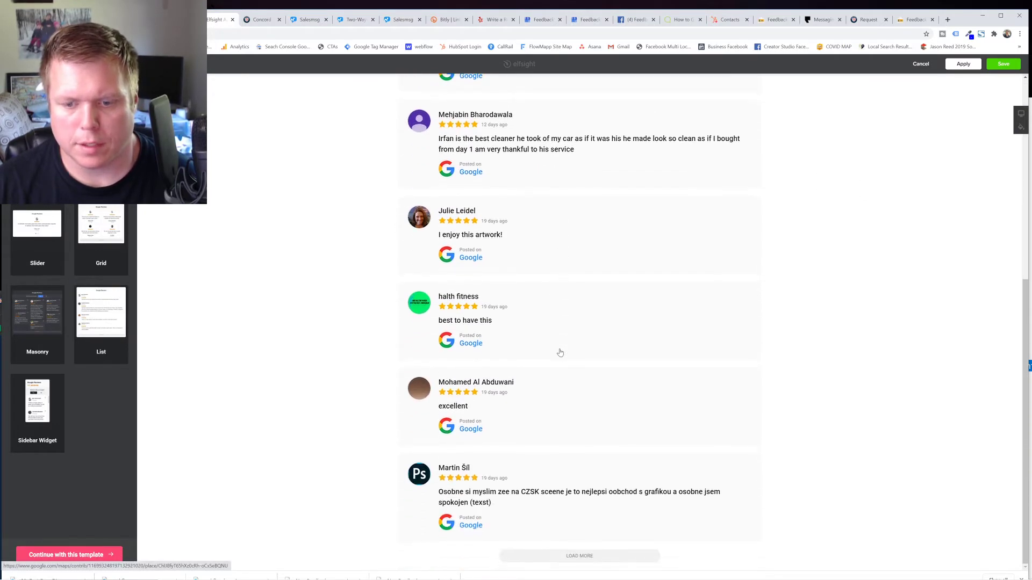
pyautogui.scroll(6, 560, 353)
pyautogui.click(31, 224)
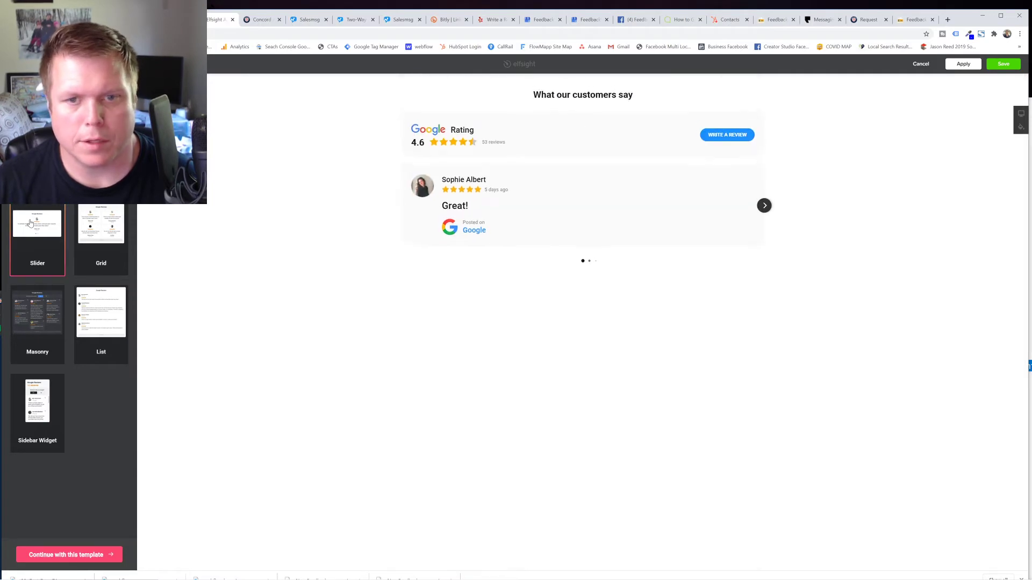
pyautogui.click(764, 207)
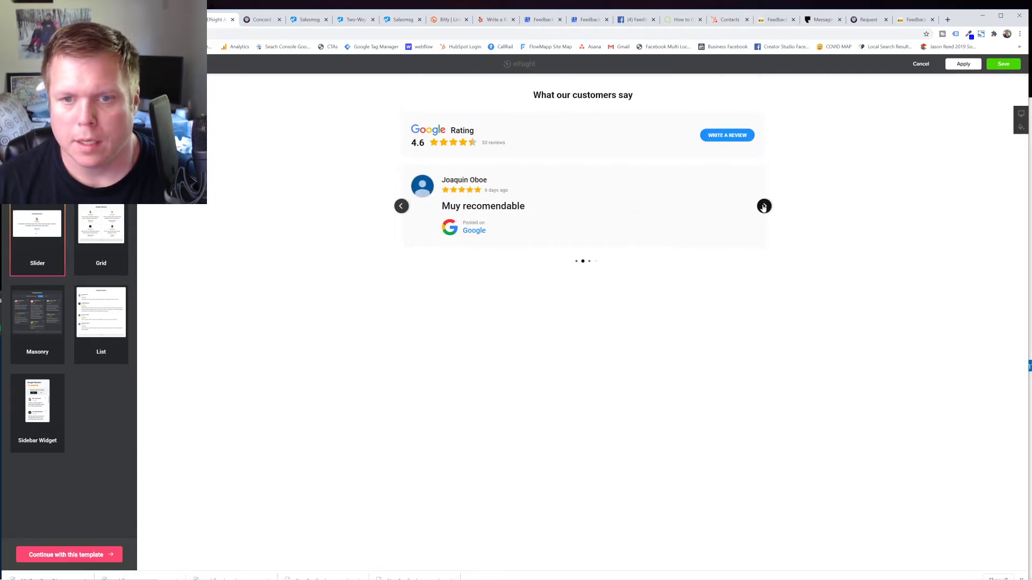
pyautogui.click(765, 207)
# Preview the Grid, Masonry, List and Sidebar Widget templates in turn.
pyautogui.click(101, 236)
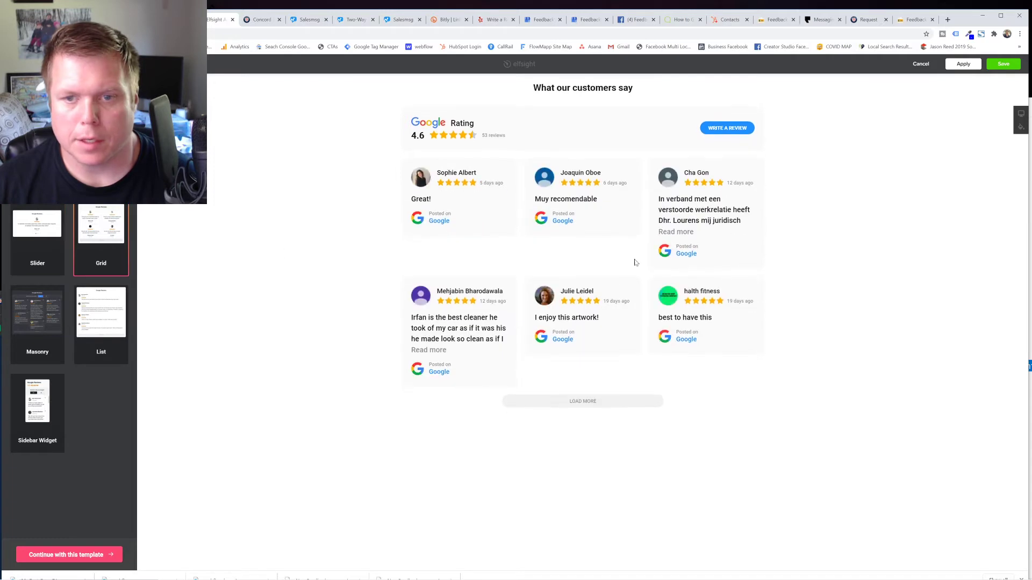
pyautogui.click(580, 401)
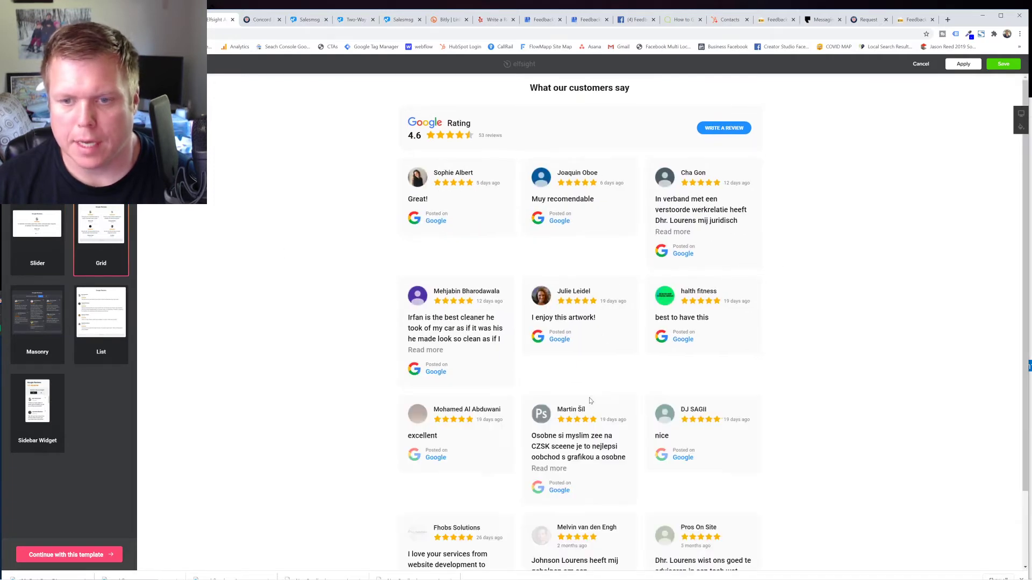
pyautogui.scroll(-2, 585, 278)
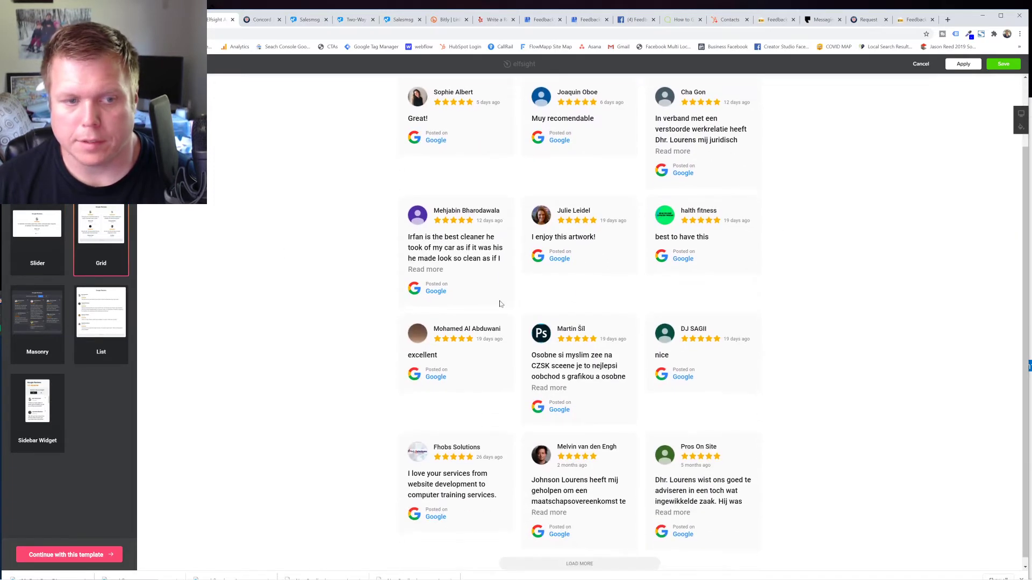
pyautogui.click(44, 314)
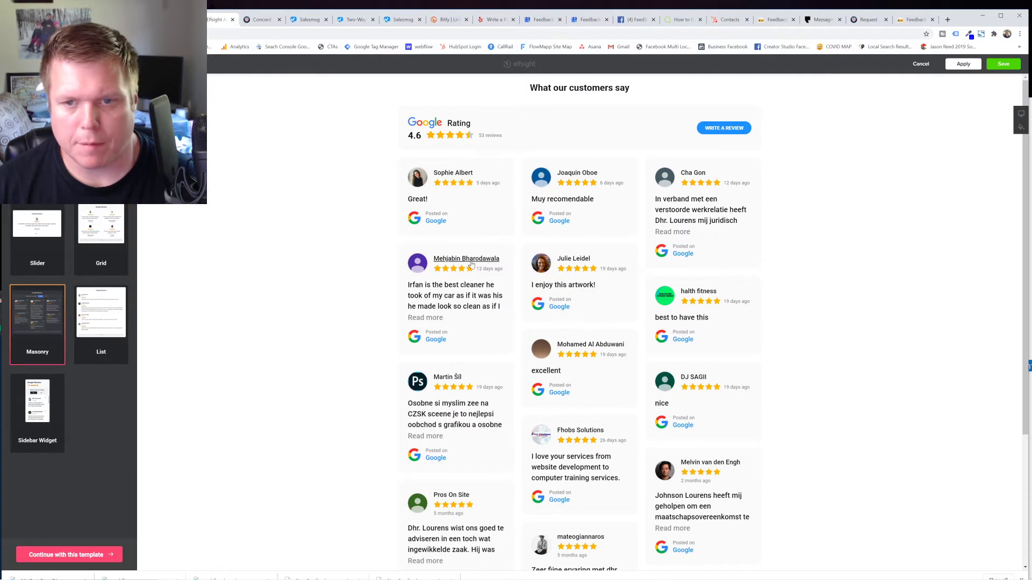
pyautogui.scroll(-1, 471, 263)
pyautogui.click(102, 305)
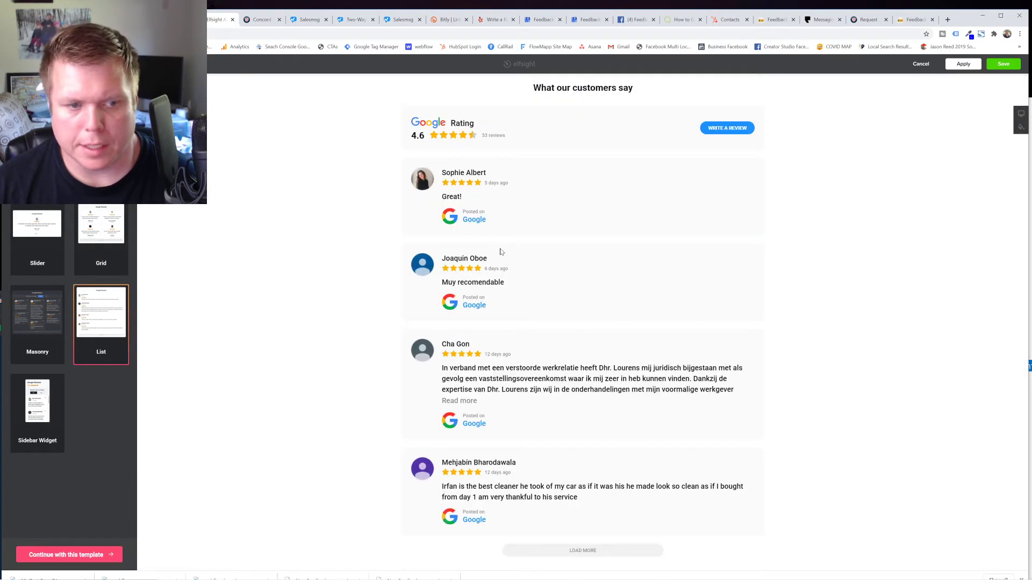
pyautogui.click(35, 408)
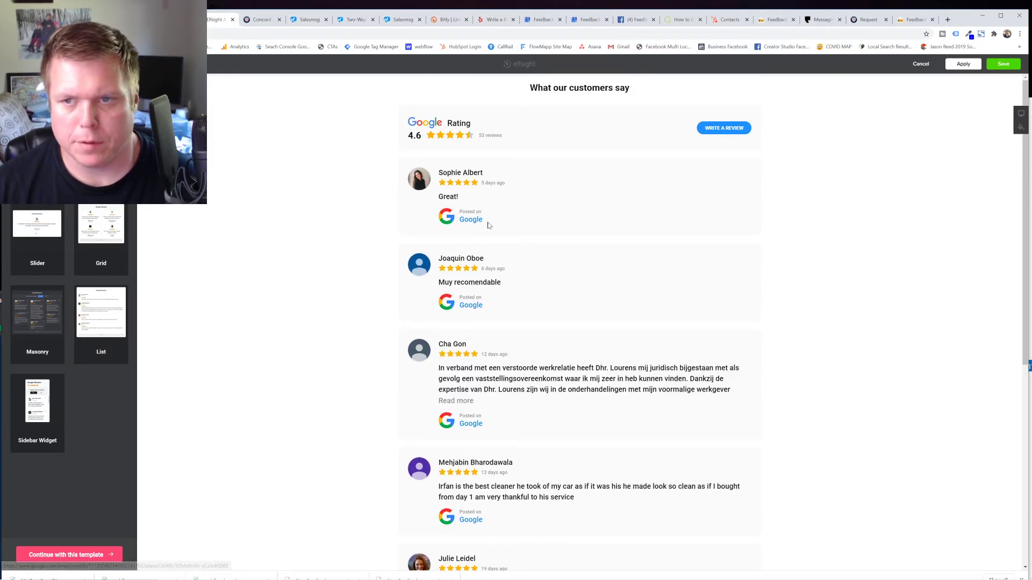
pyautogui.scroll(-3, 487, 224)
pyautogui.scroll(-3, 488, 225)
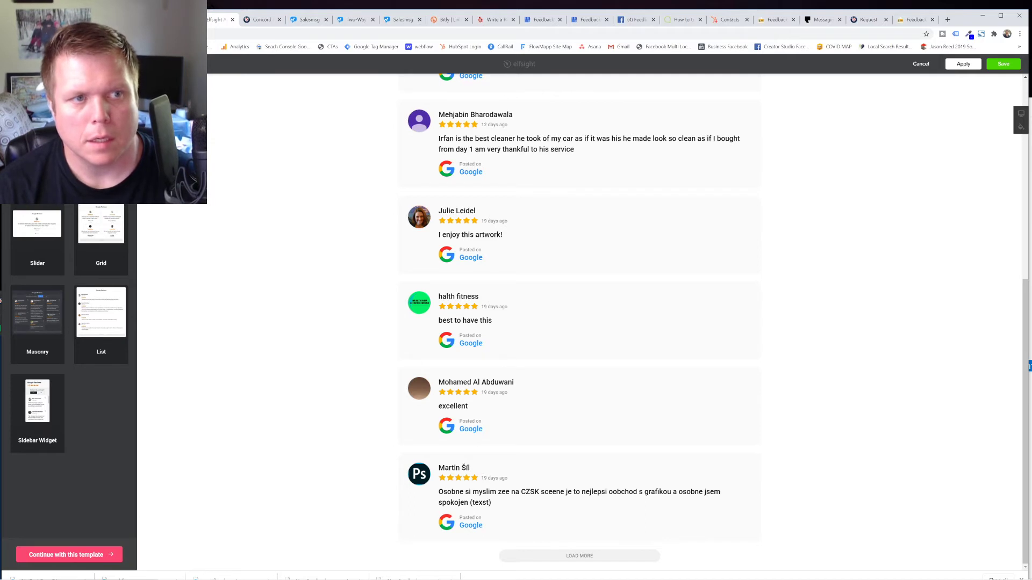
# Continue with the chosen list template to reach the widget settings.
pyautogui.click(40, 556)
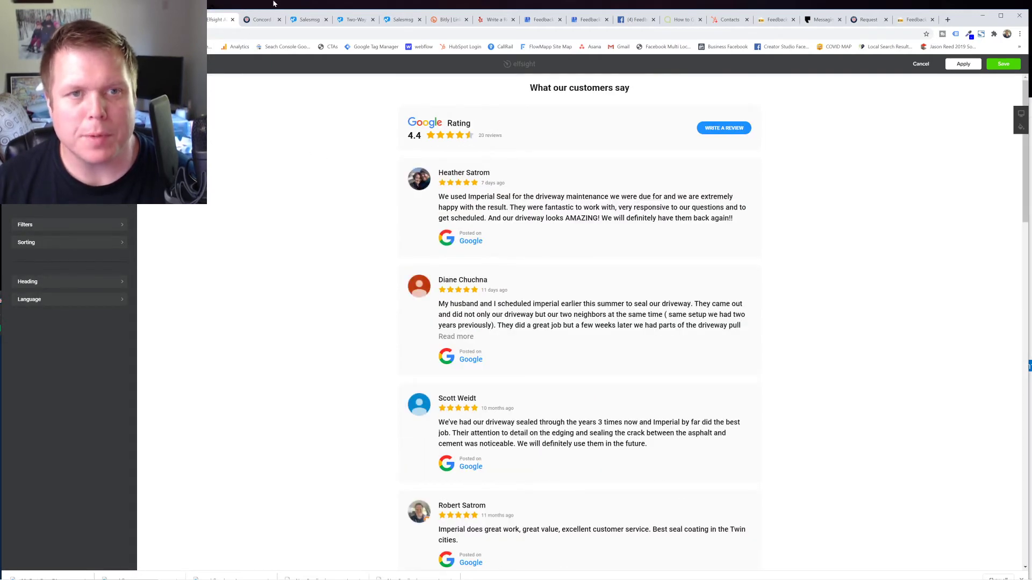
# In the Concord tab, search Google for 'location id' and open the Place IDs | Places API page.
pyautogui.click(261, 19)
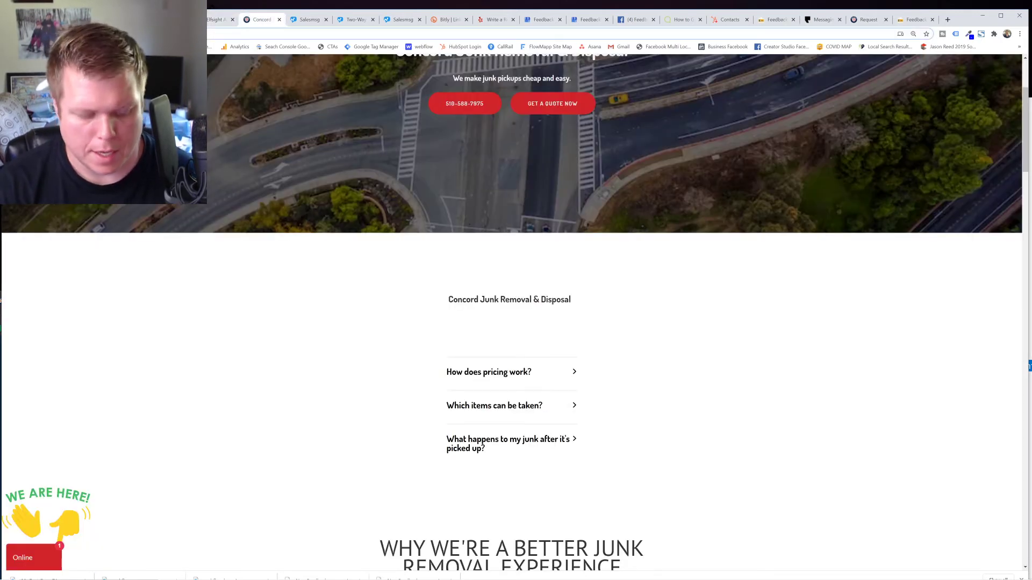
pyautogui.hotkey('ctrl', 'l')
pyautogui.write('location id')
pyautogui.press('Return')
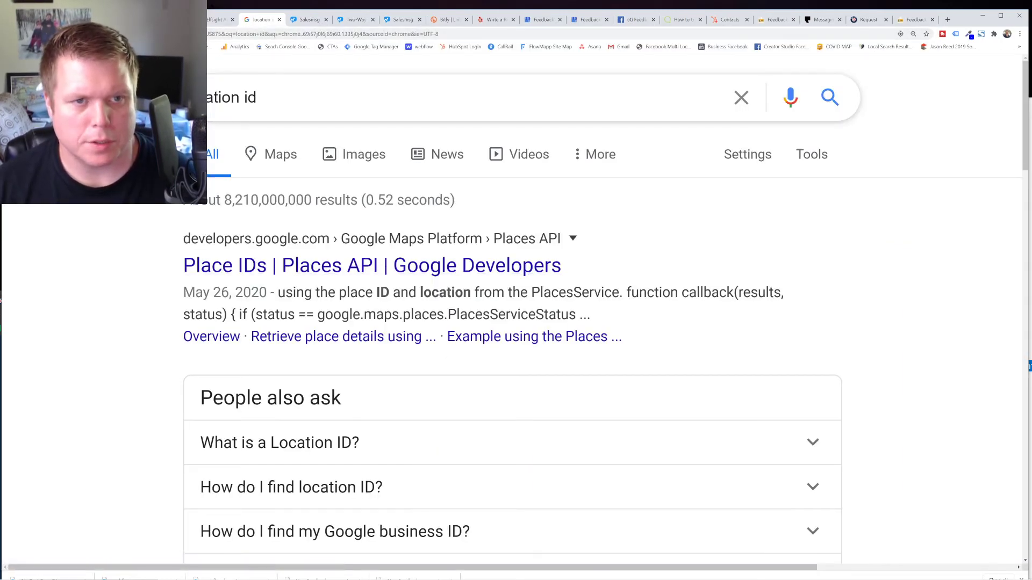
pyautogui.click(277, 275)
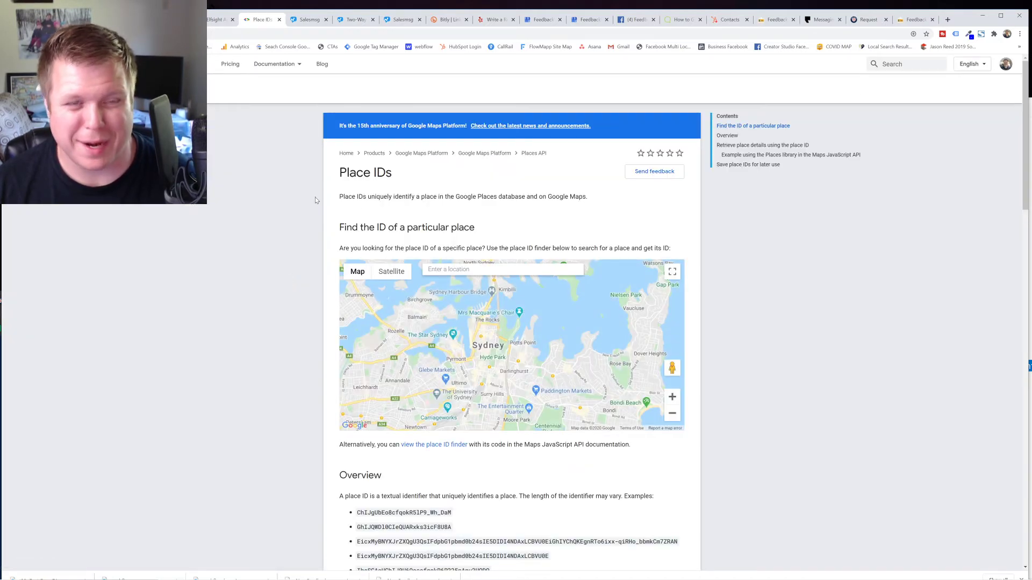
pyautogui.scroll(-4, 317, 225)
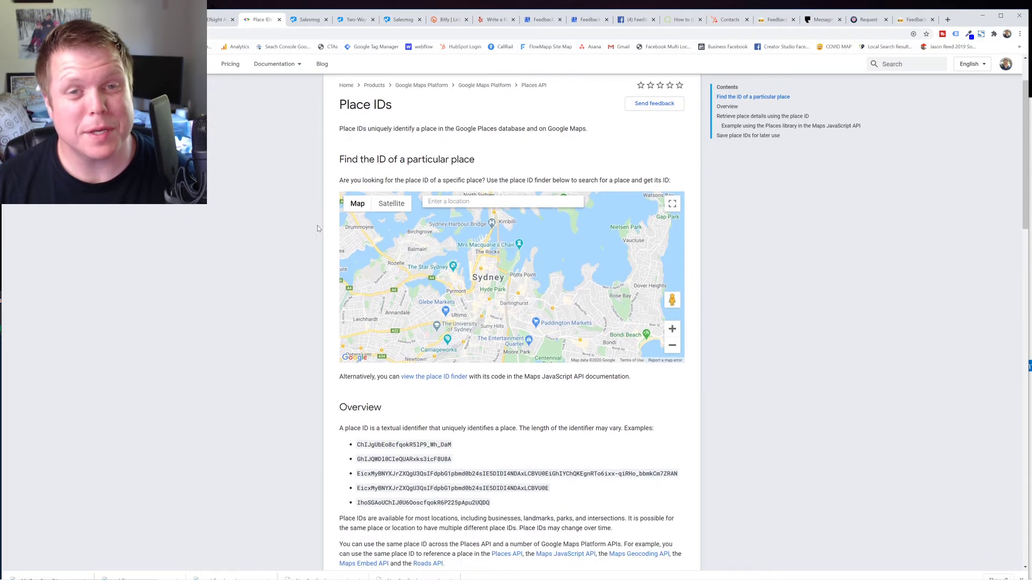
pyautogui.scroll(4, 317, 224)
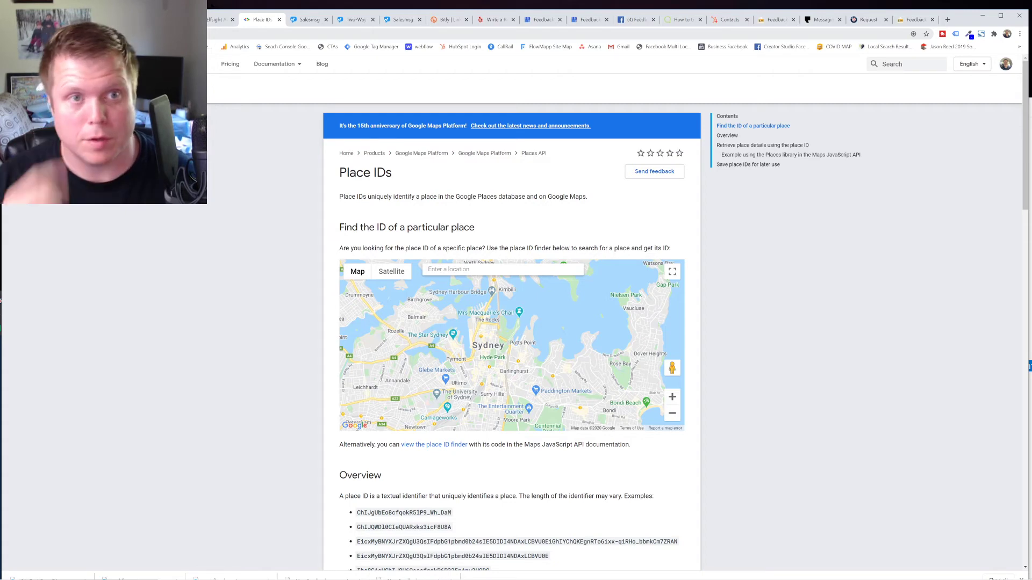
# Search Google for 'feedbackwrench.com' and scroll through the business profile results.
pyautogui.hotkey('ctrl', 'l')
pyautogui.write('feedbackwrench.co')
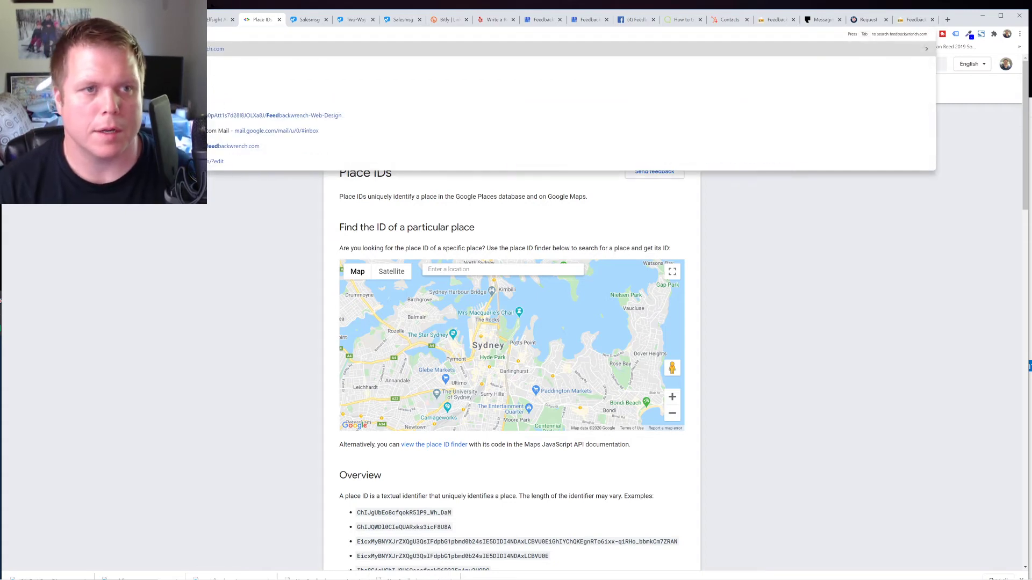
pyautogui.write('m')
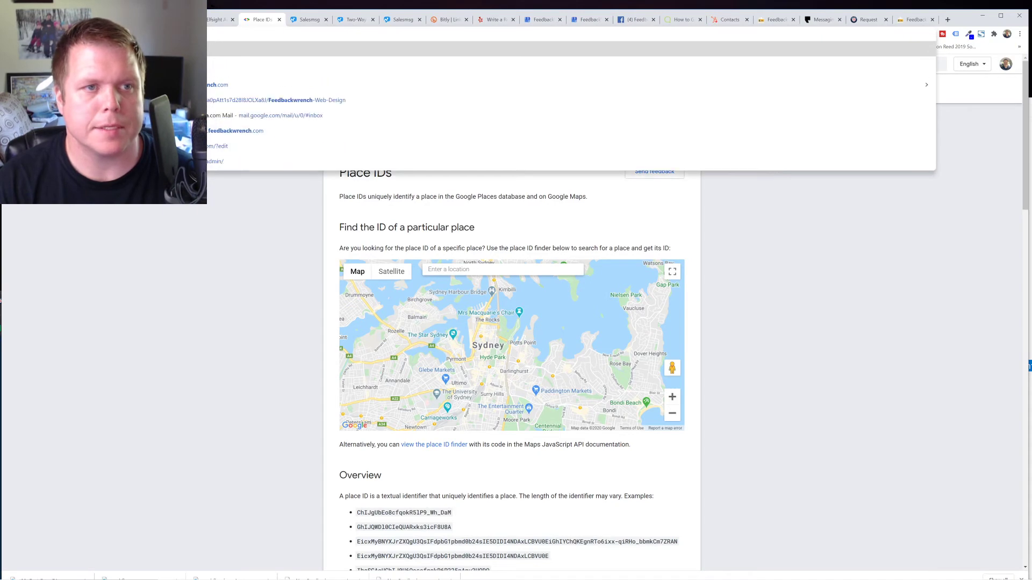
pyautogui.press('Return')
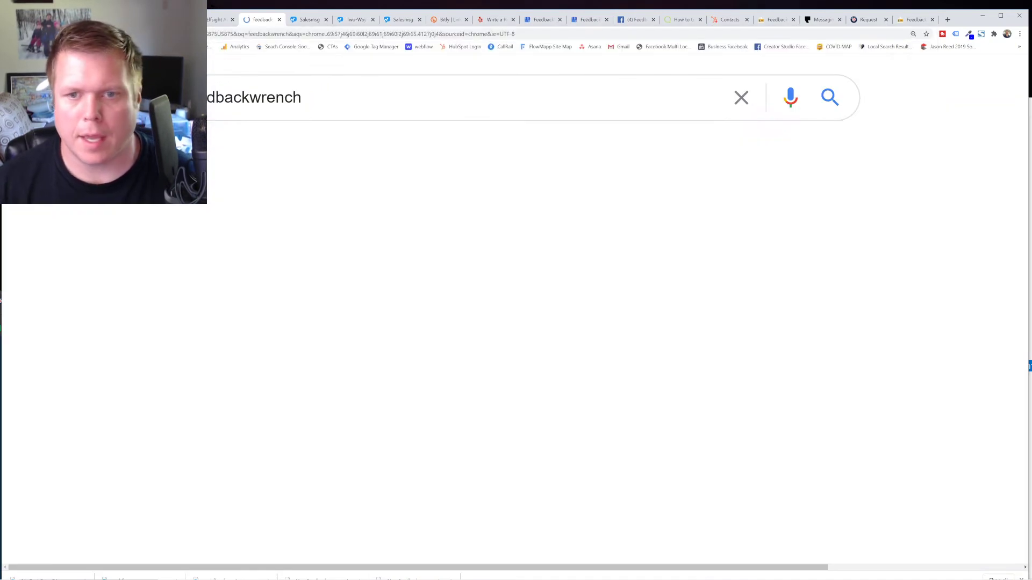
pyautogui.scroll(-4, 881, 248)
pyautogui.scroll(2, 881, 248)
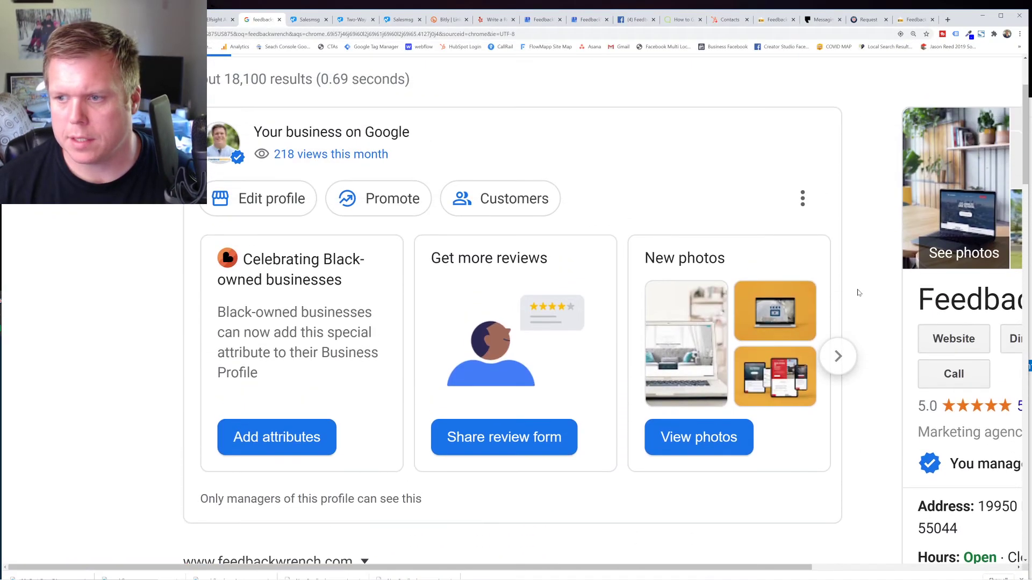
pyautogui.hscroll(5, 881, 248)
pyautogui.scroll(-8, 867, 369)
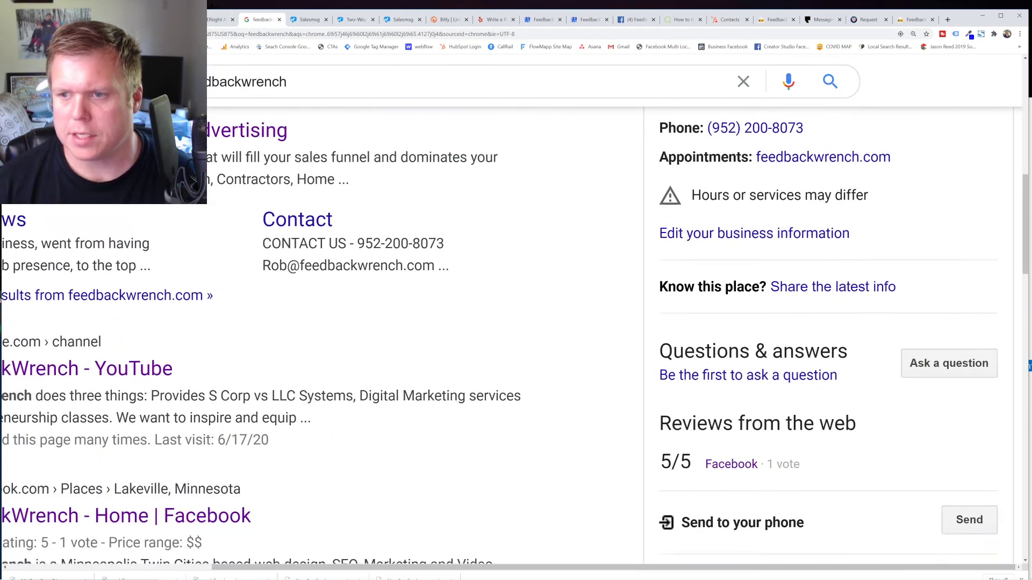
pyautogui.scroll(4, 943, 271)
pyautogui.scroll(-1, 944, 271)
# Inspect the business address markup in DevTools, then return to the Elfsight editor.
pyautogui.rightClick(852, 203)
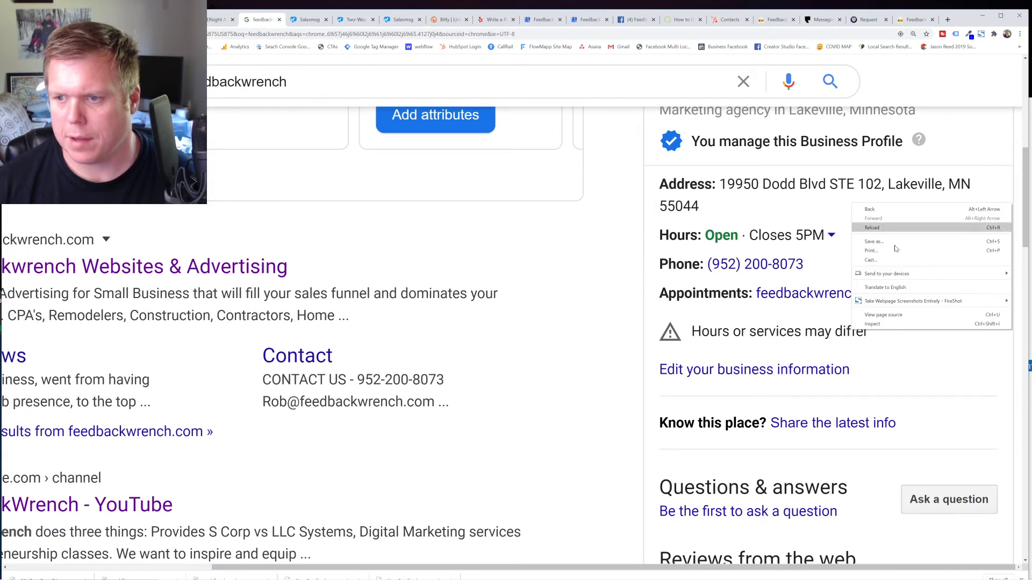
pyautogui.click(895, 324)
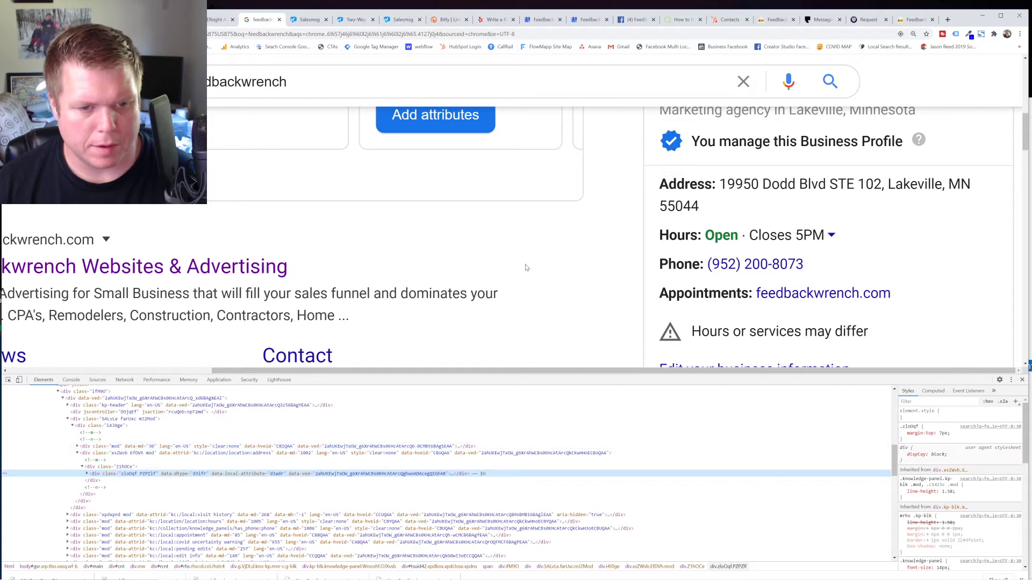
pyautogui.click(219, 20)
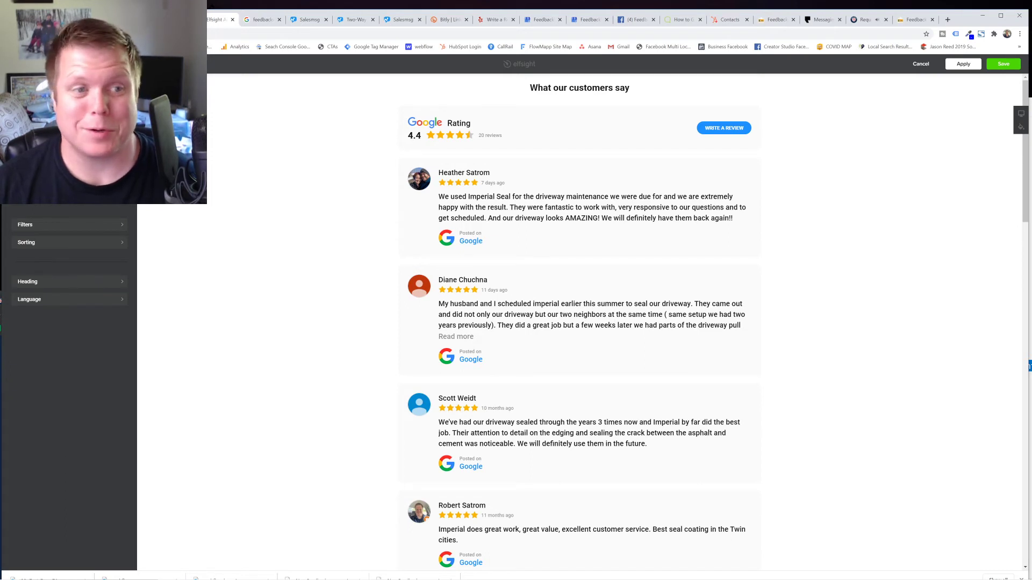
# Preview the reviews in the Bubble and Spotlight card styles.
pyautogui.scroll(-1, 272, 261)
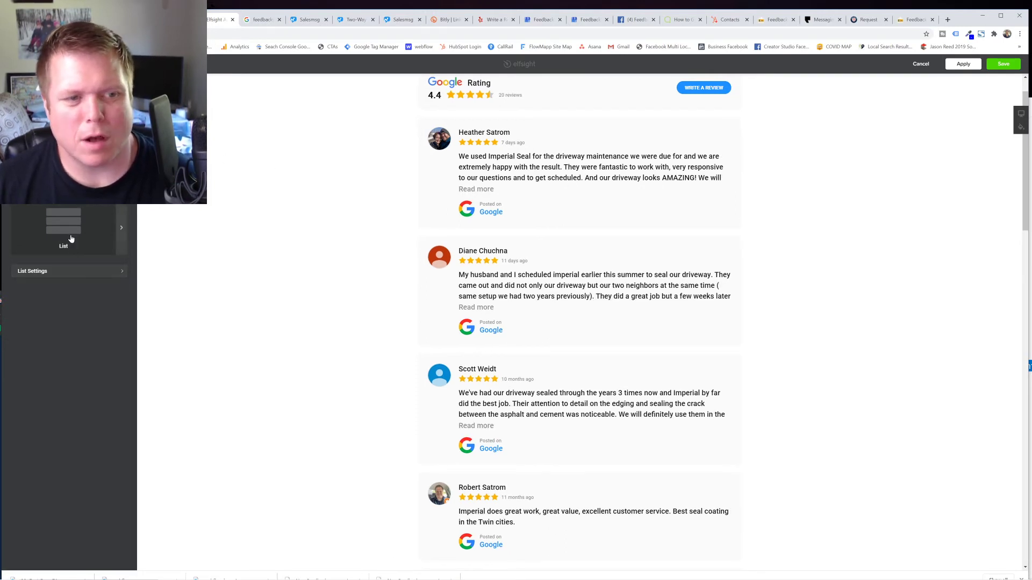
pyautogui.click(69, 271)
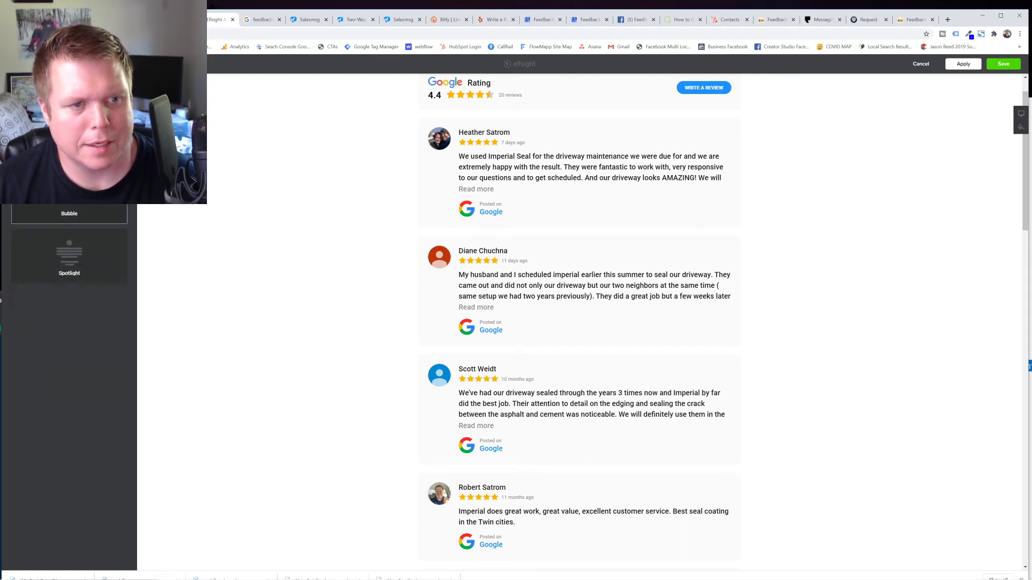
pyautogui.click(73, 210)
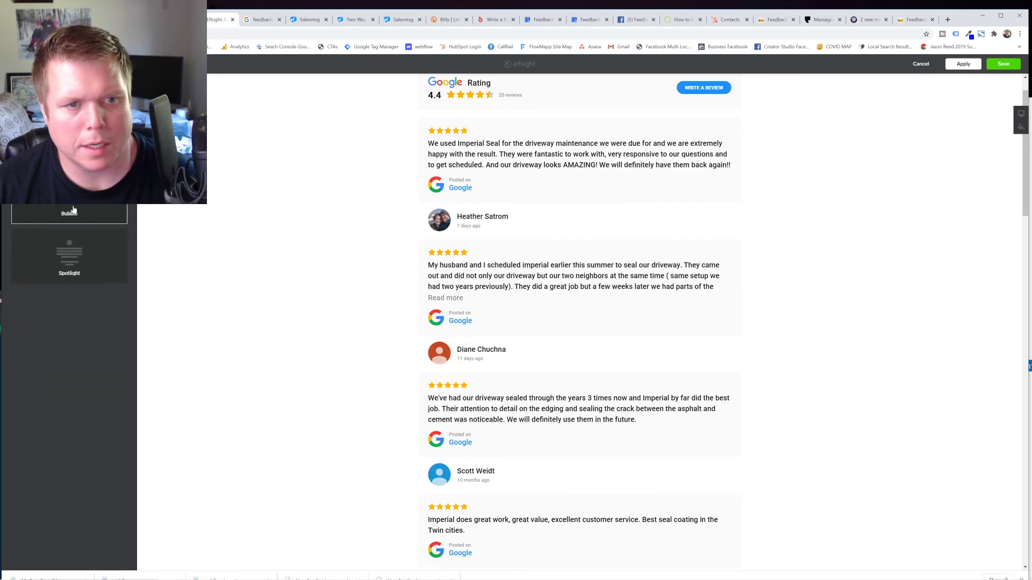
pyautogui.click(81, 260)
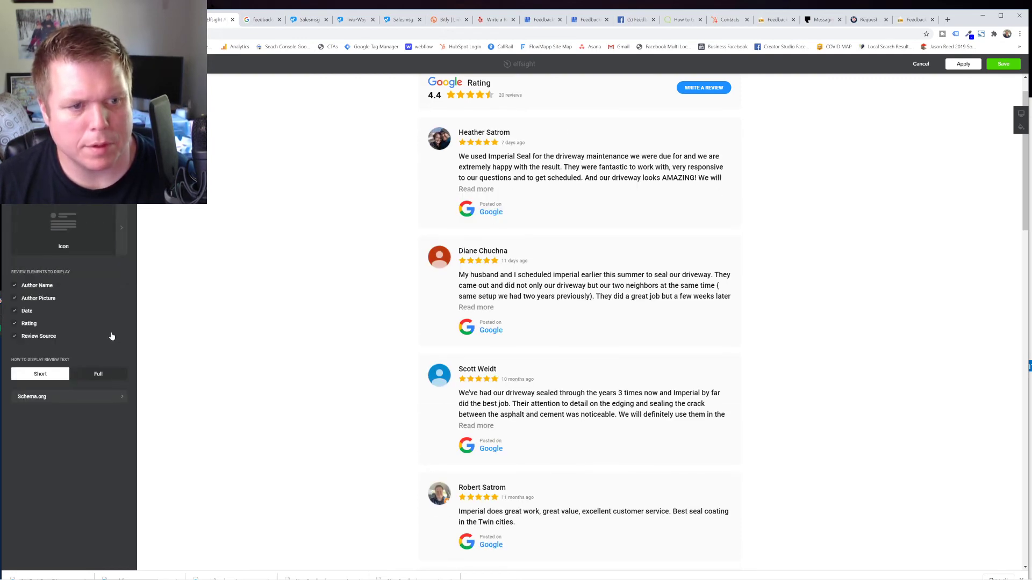
# Set the review text option to Full so each review shows completely.
pyautogui.click(104, 377)
pyautogui.click(49, 374)
pyautogui.click(97, 375)
pyautogui.click(68, 399)
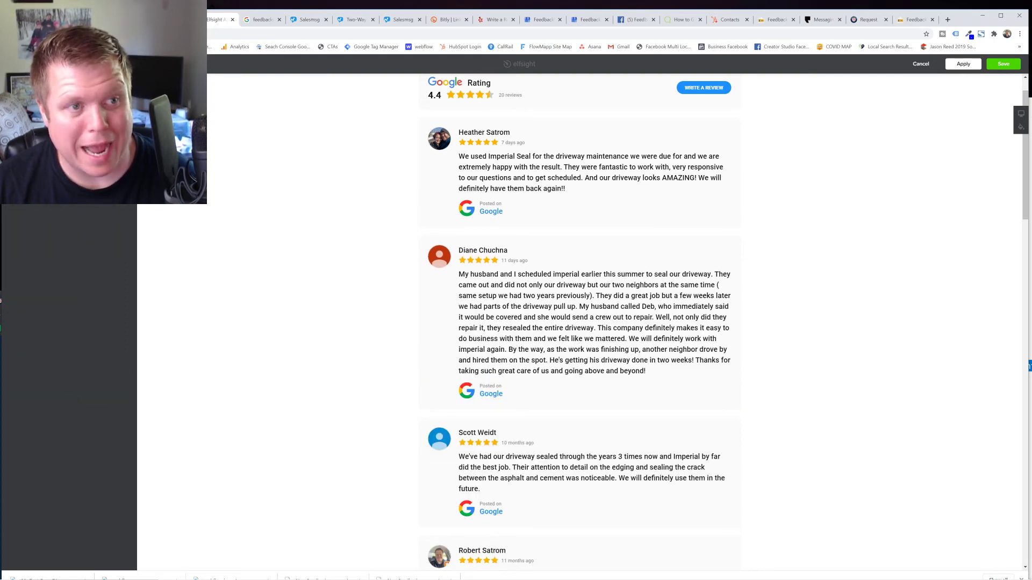
# Zoom out the Google tab, step back to the Junk Xpress results, and highlight the Concord listing.
pyautogui.click(263, 19)
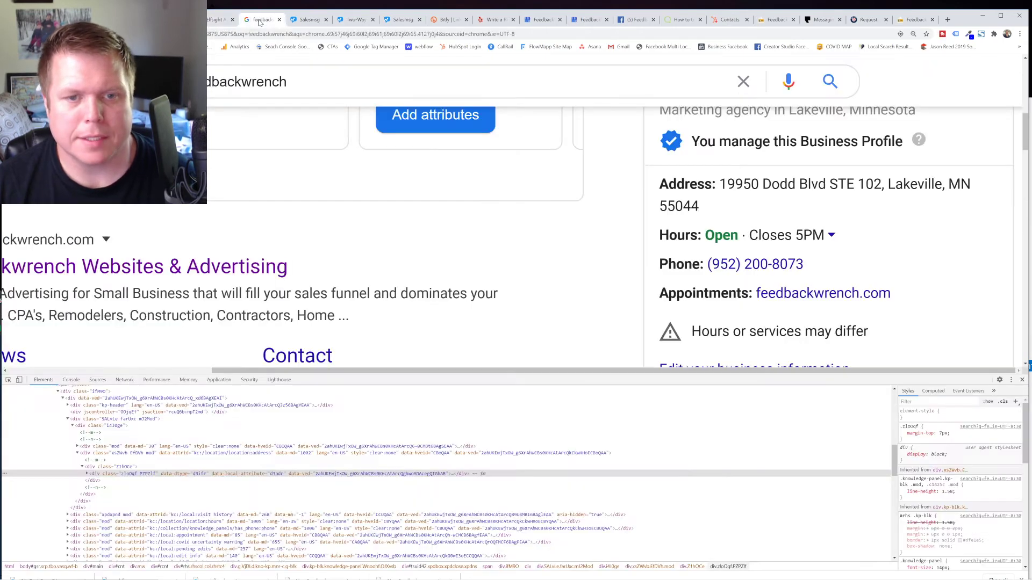
pyautogui.hotkey('ctrl', '-')
pyautogui.hotkey('ctrl', '-')
pyautogui.hotkey('ctrl', '-')
pyautogui.hotkey('ctrl', '-')
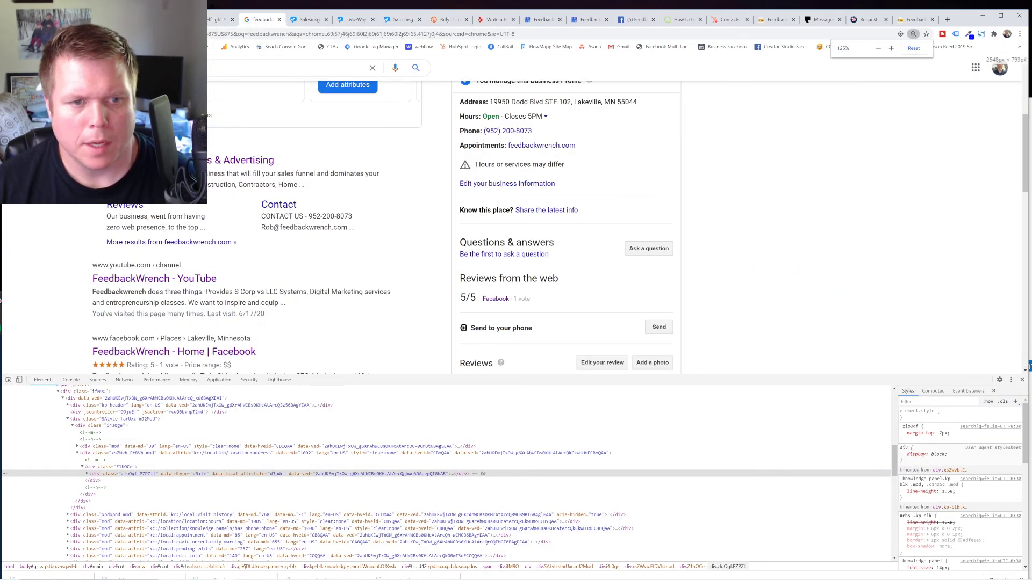
pyautogui.hotkey('alt', 'Left')
pyautogui.hotkey('alt', 'Left')
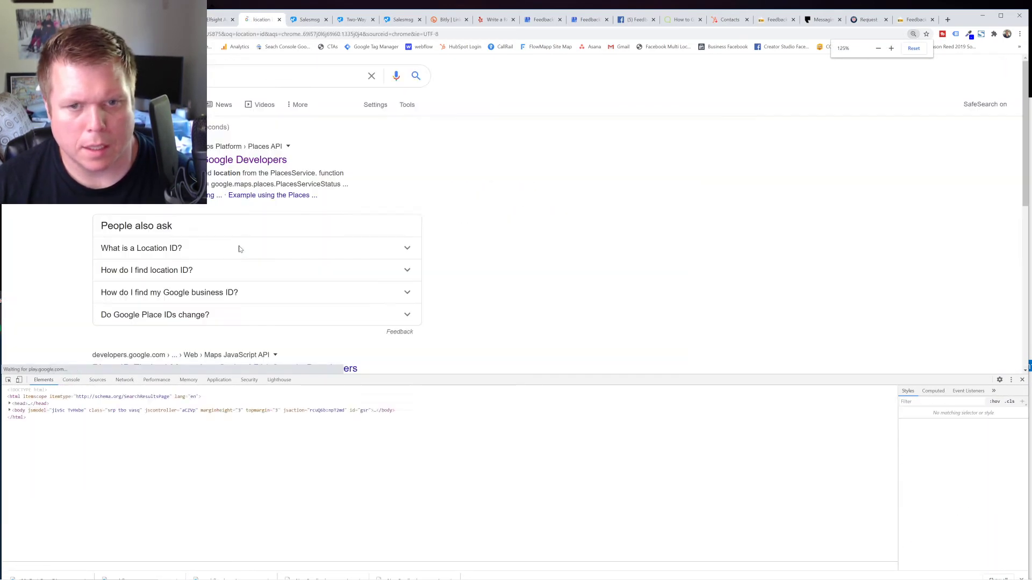
pyautogui.hotkey('alt', 'Left')
pyautogui.hotkey('alt', 'Left')
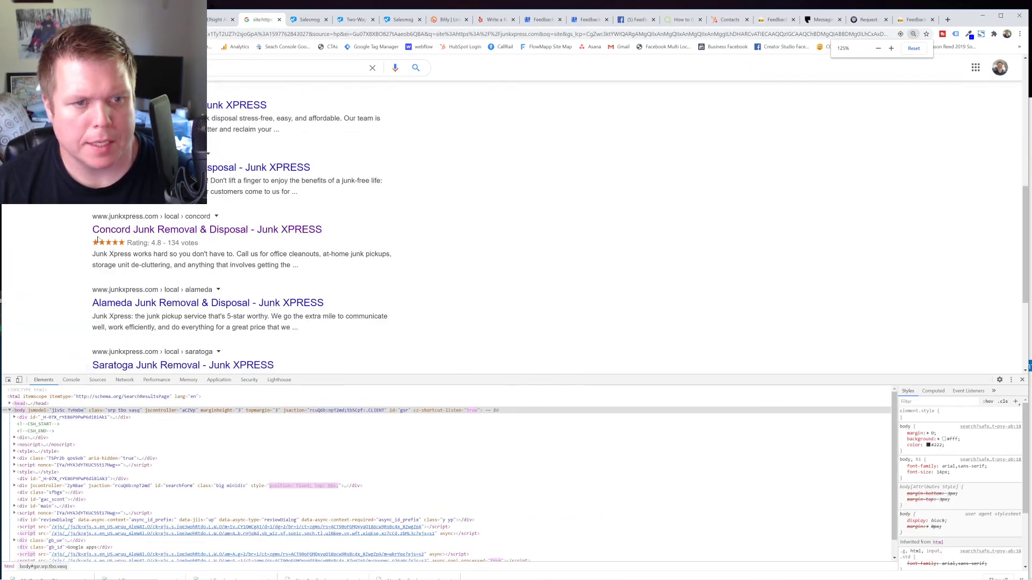
pyautogui.moveTo(78, 216); pyautogui.dragTo(247, 255)
pyautogui.click(173, 250)
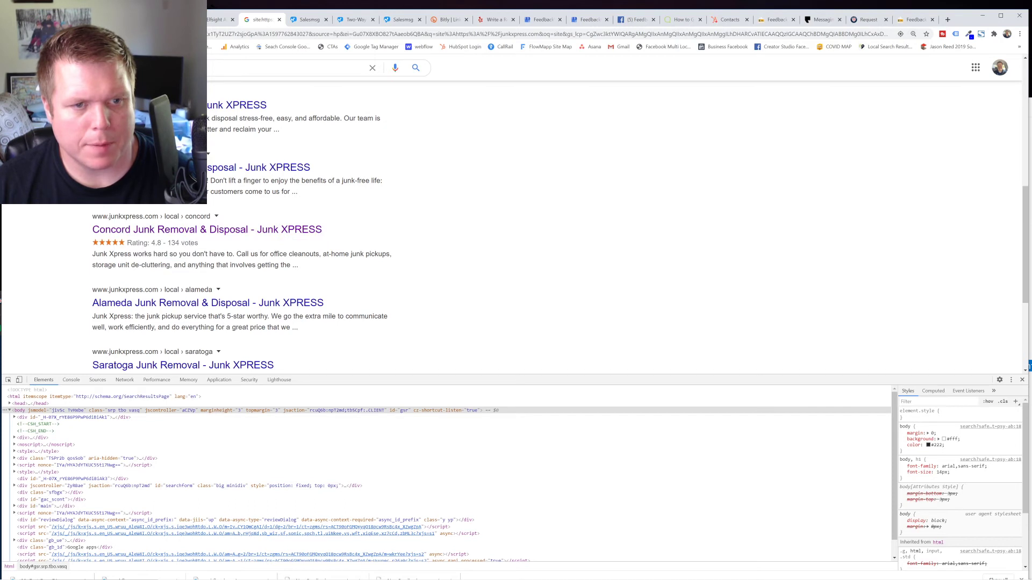
pyautogui.moveTo(82, 213); pyautogui.dragTo(301, 269)
pyautogui.click(281, 264)
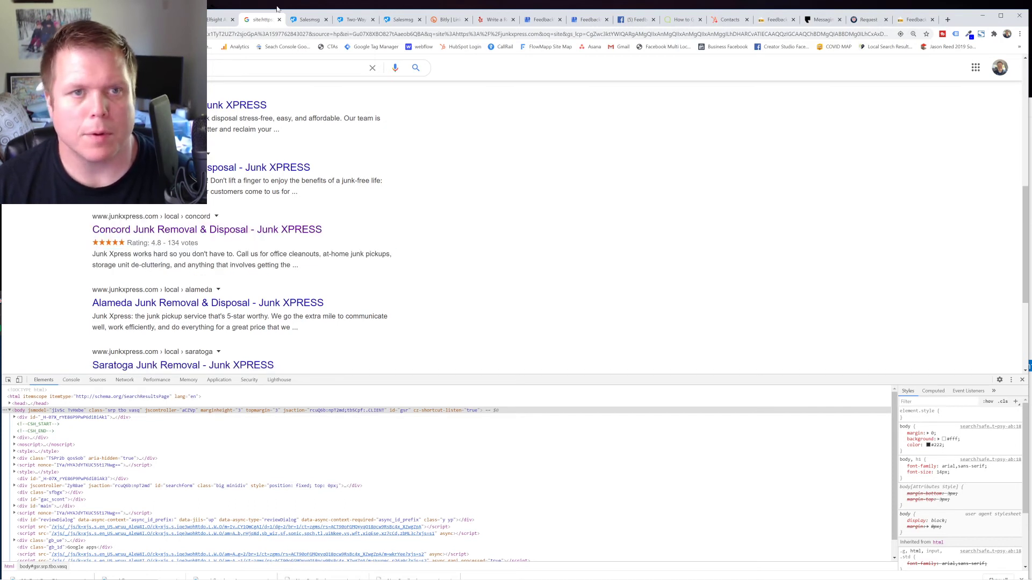
pyautogui.click(216, 22)
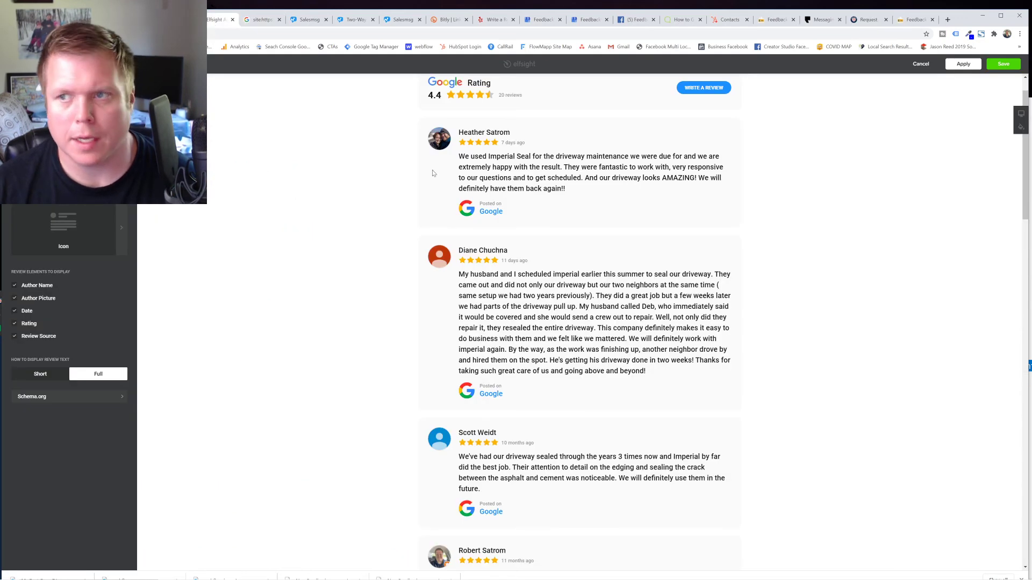
# Save the Imperial Seal widget, copy its embed code, and close the install dialog.
pyautogui.click(1003, 64)
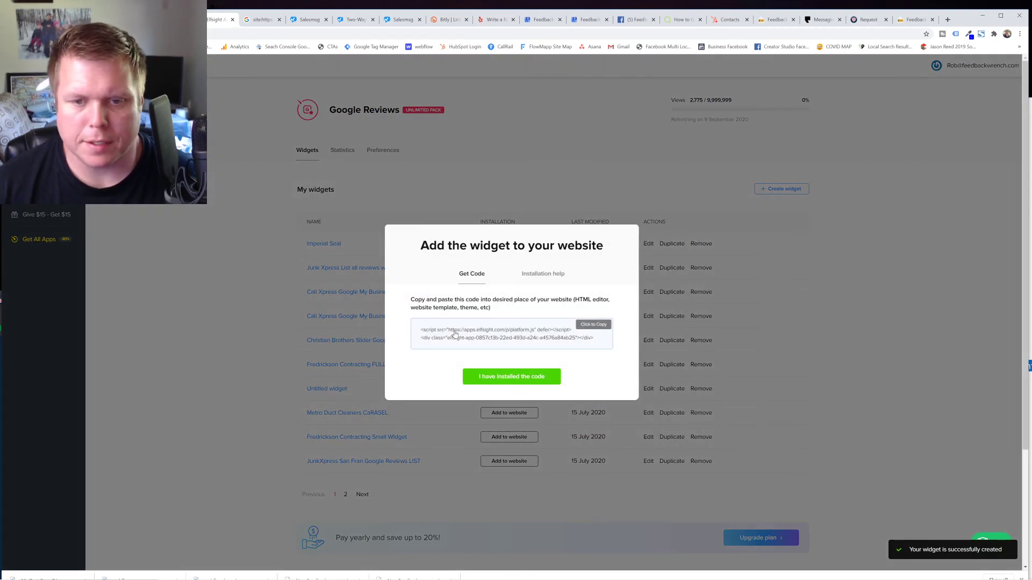
pyautogui.click(454, 334)
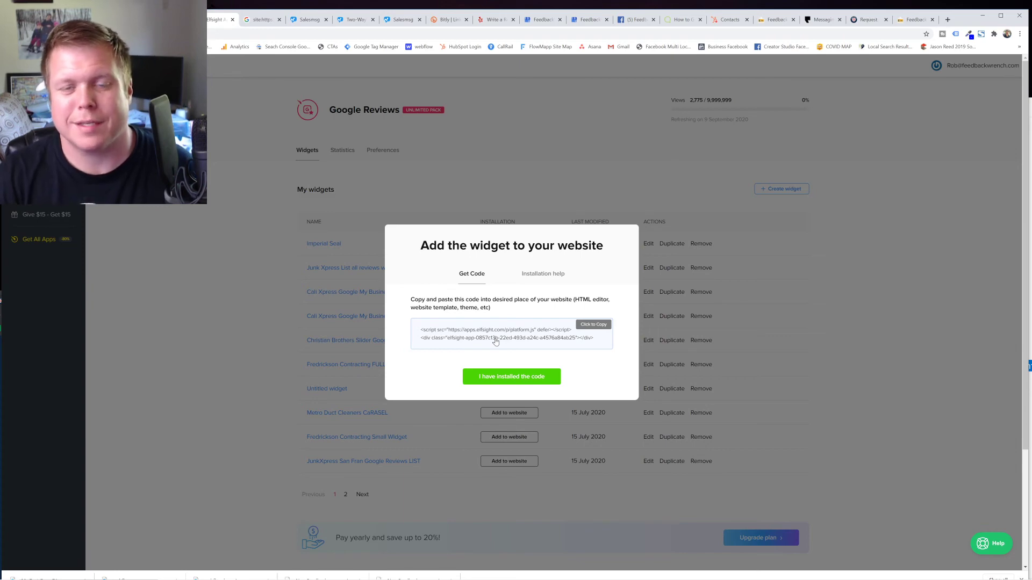
pyautogui.press('Escape')
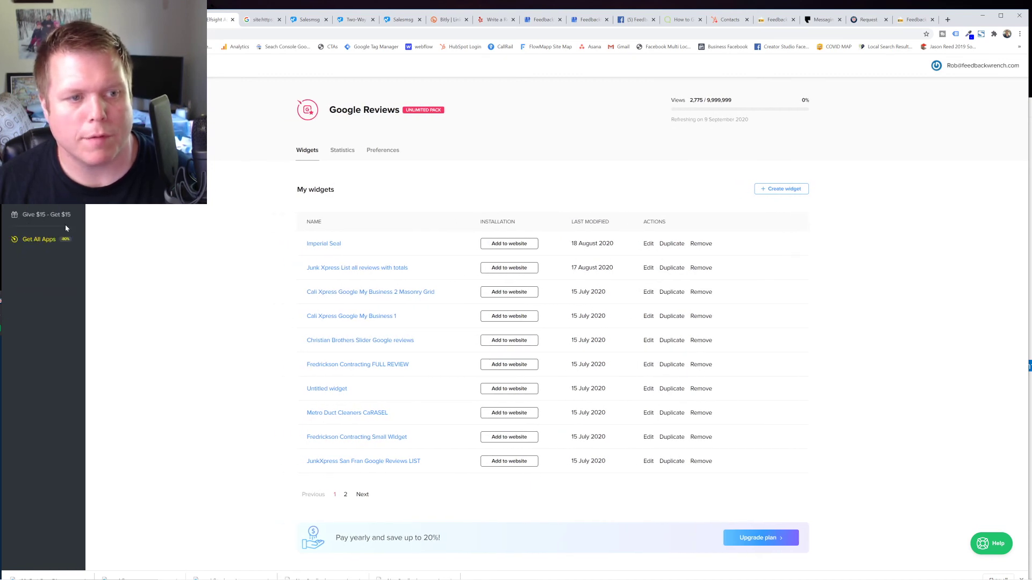
# Check the Get All Apps plan prices, go to My applications, and enter 'elfsight pricing' in the address bar.
pyautogui.click(37, 242)
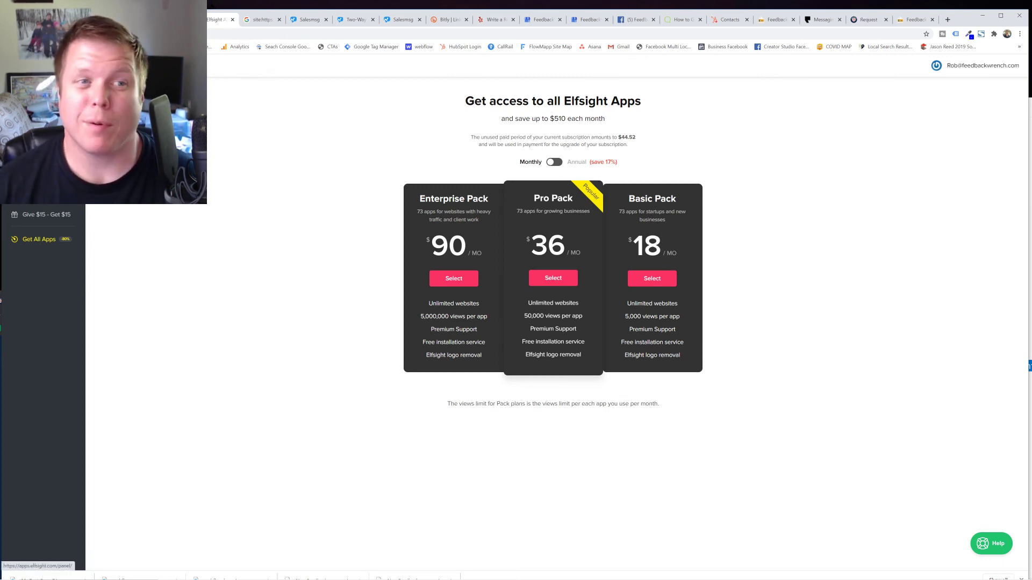
pyautogui.click(41, 65)
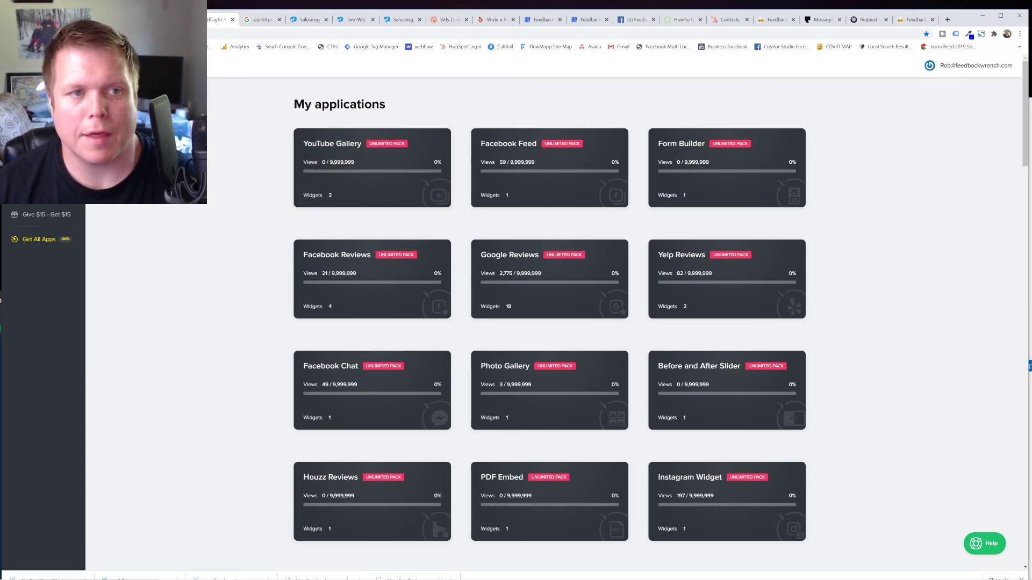
pyautogui.write('elfsight')
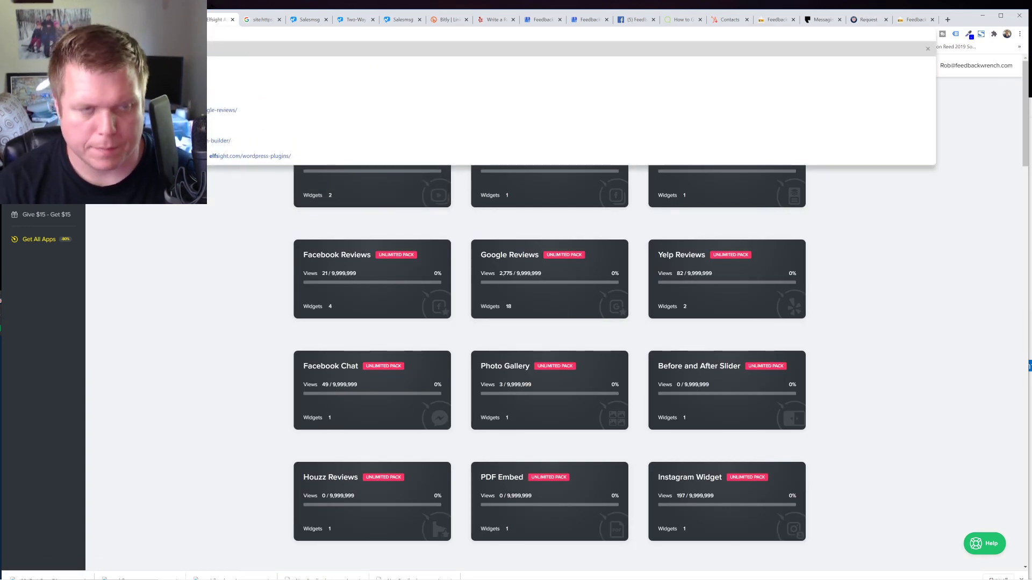
pyautogui.write(' pricing')
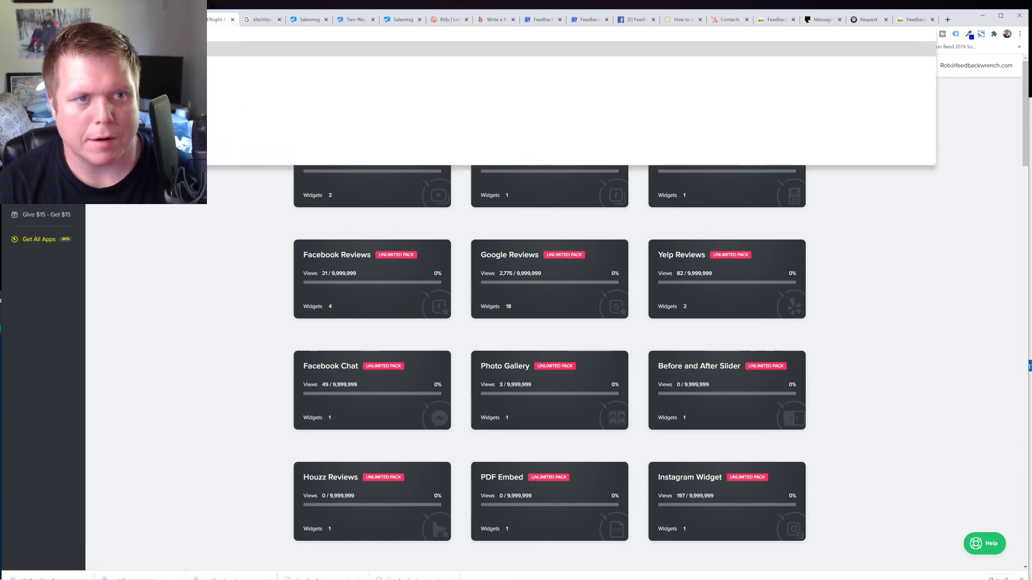
# Search Google for 'elfsight pricing' and review the Capterra snippet quoting $5.00 per month.
pyautogui.press('Return')
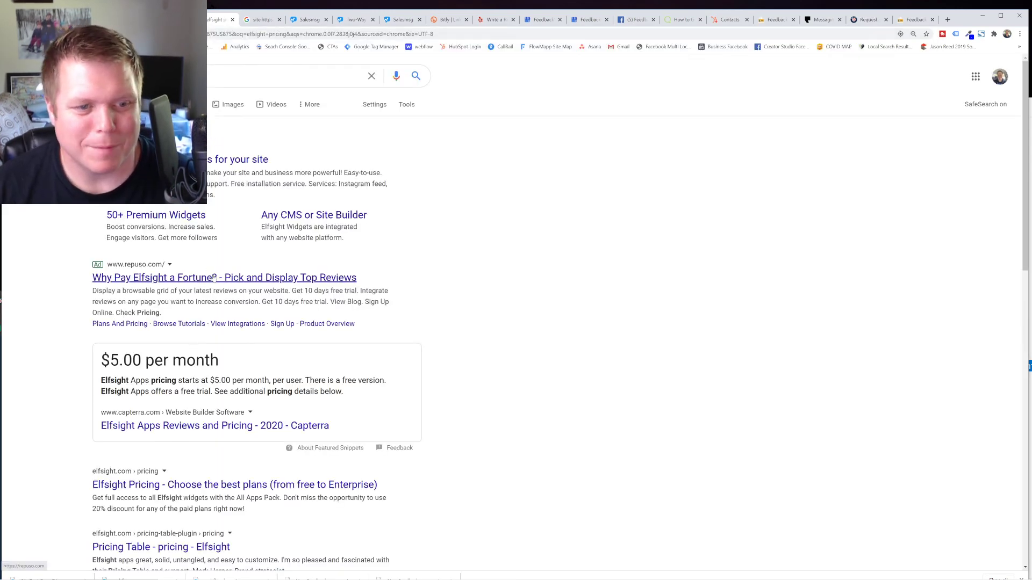
pyautogui.moveTo(96, 353); pyautogui.dragTo(428, 399)
pyautogui.click(428, 399)
pyautogui.scroll(-2, 451, 371)
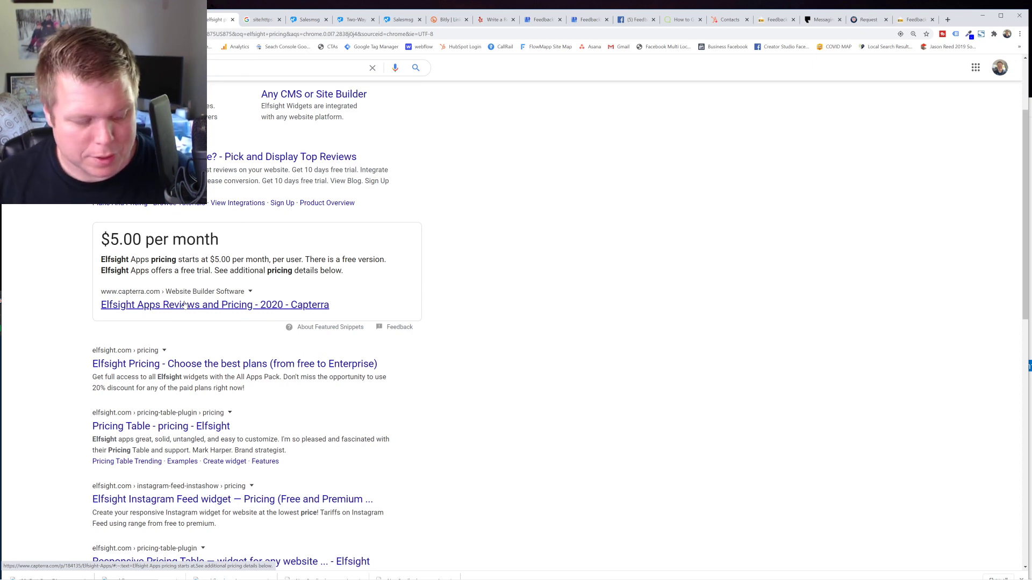
pyautogui.scroll(-2, 185, 305)
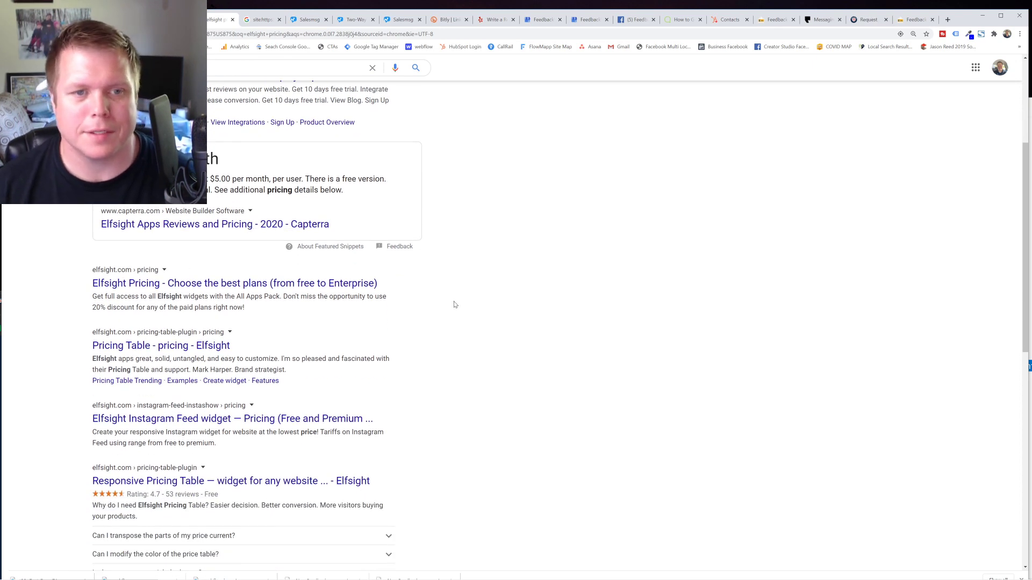
pyautogui.scroll(2, 454, 305)
pyautogui.scroll(3, 454, 304)
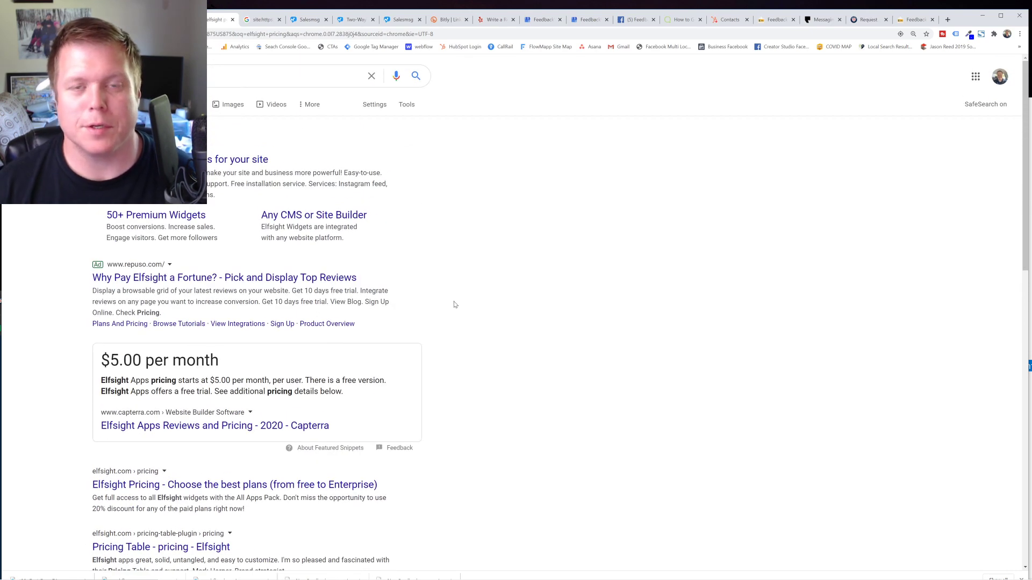